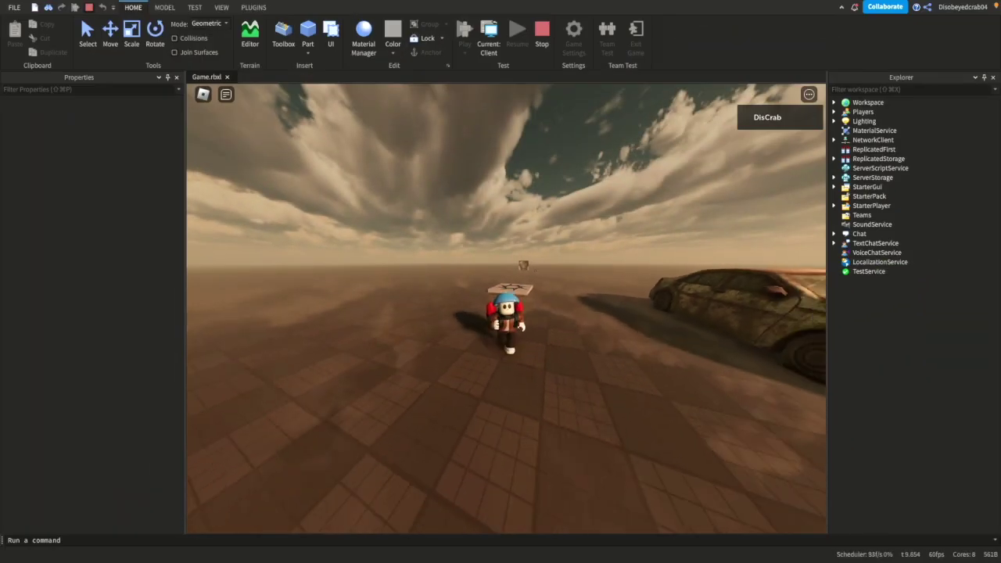
Step: Exit the car-game playtest and switch to a Baseplate place containing the Toolbox Bot pack
key(w)
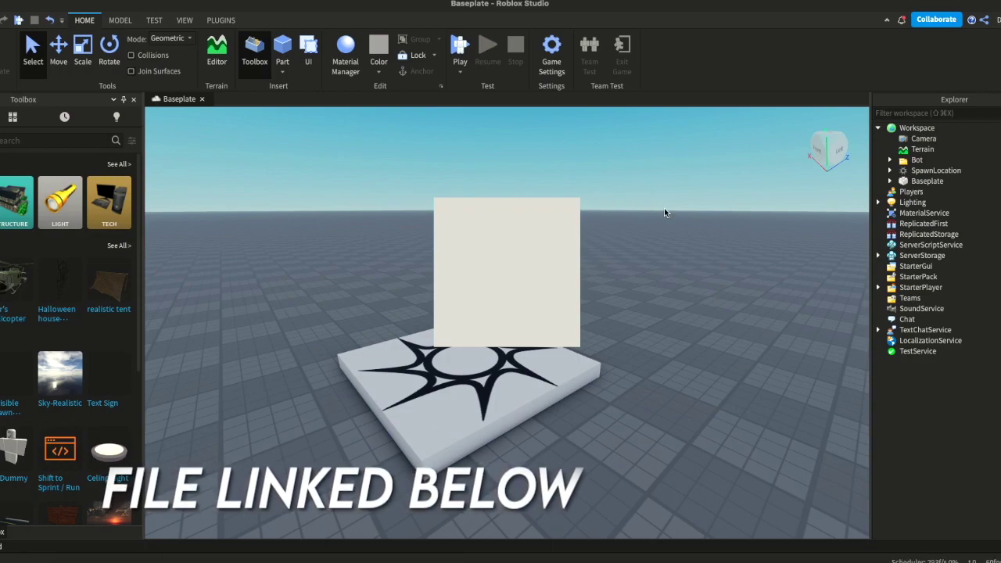
Step: Expand the Bot folder and move its scary and vhs effects into Lighting
click(919, 162)
key(f)
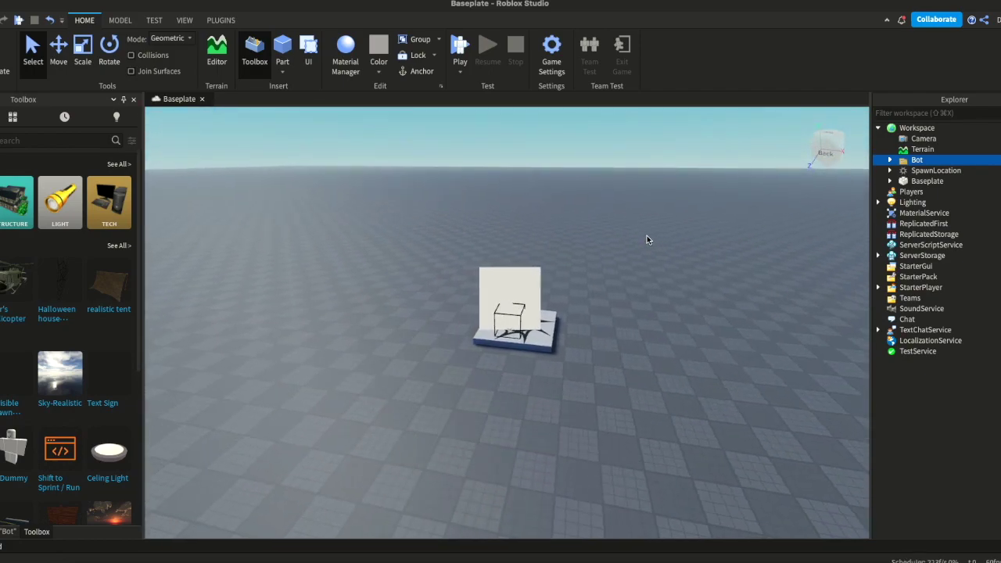
key(f)
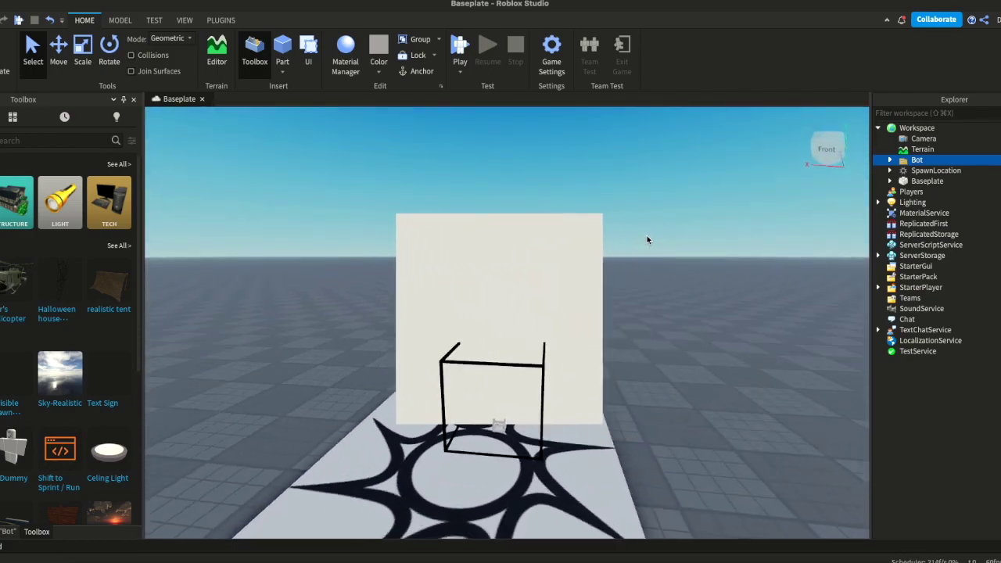
right_drag(647, 239, 646, 240)
click(890, 160)
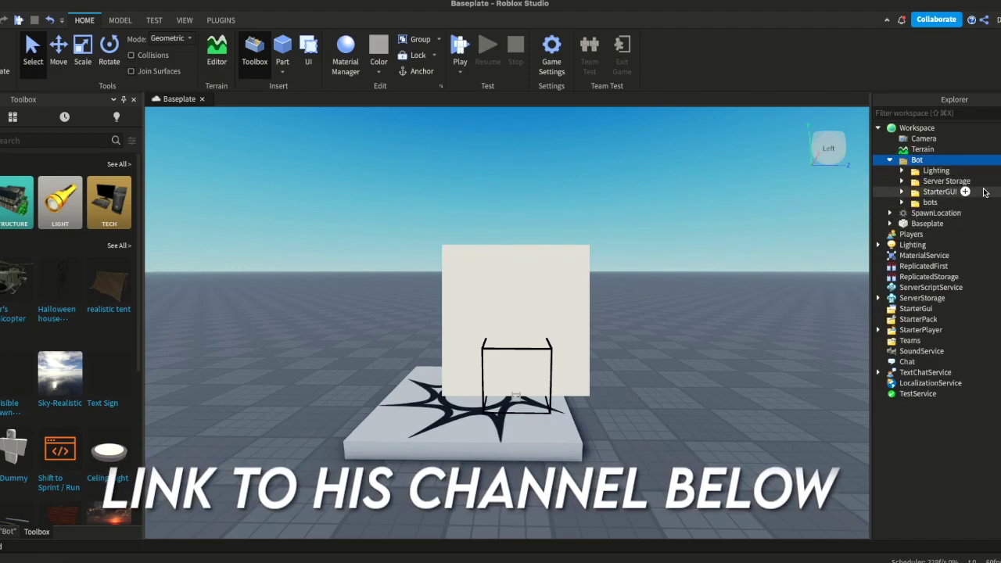
click(901, 170)
click(942, 180)
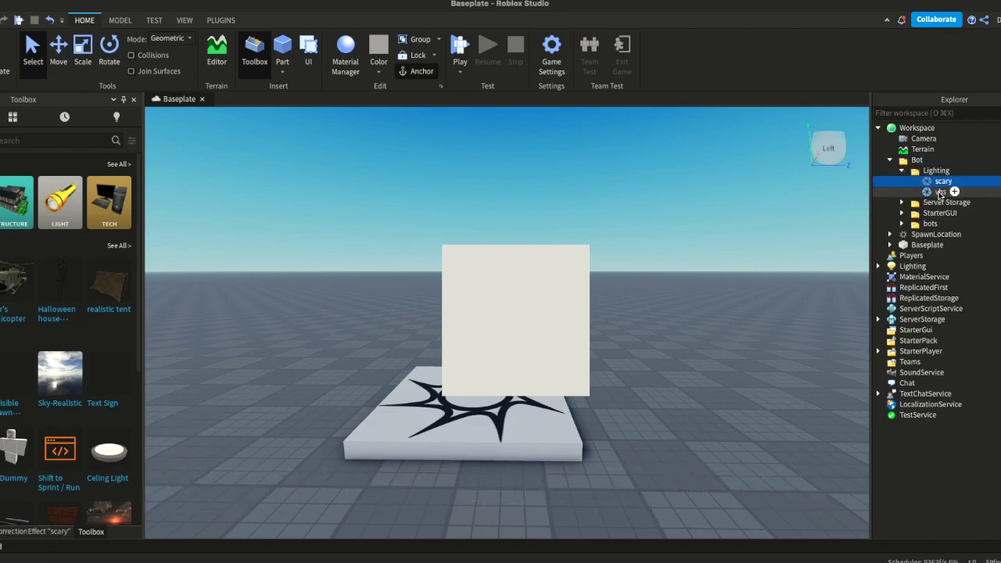
drag(978, 289, 912, 266)
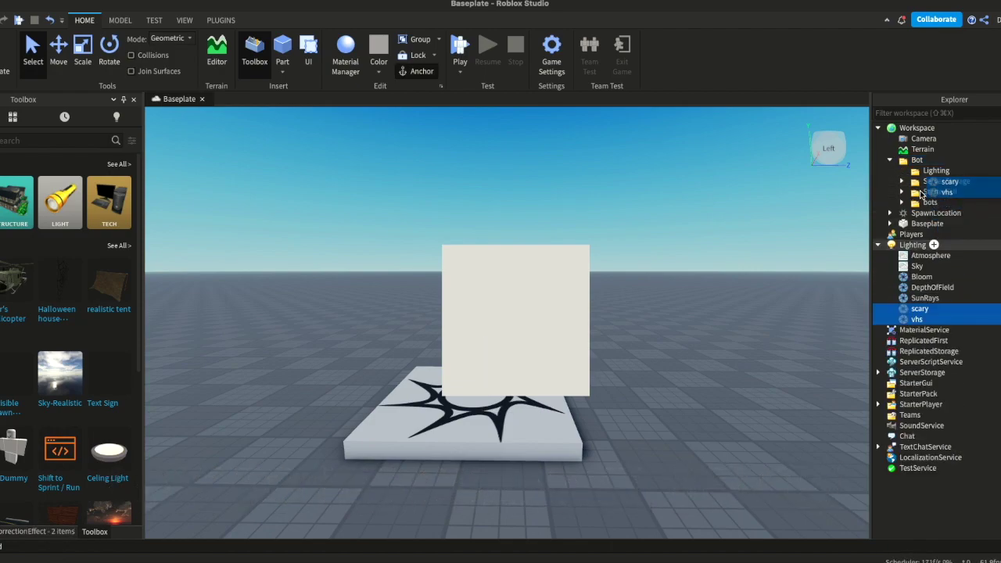
Step: Move NextbotAI to ServerStorage, FlashGUI to StarterGui, and the bot model to Workspace
click(901, 180)
click(955, 193)
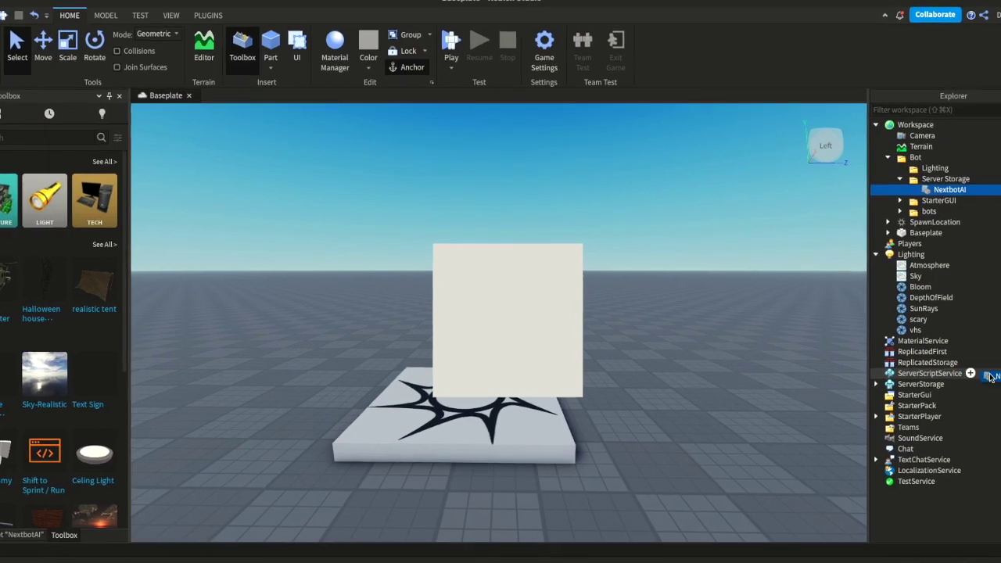
drag(934, 254, 938, 383)
click(894, 183)
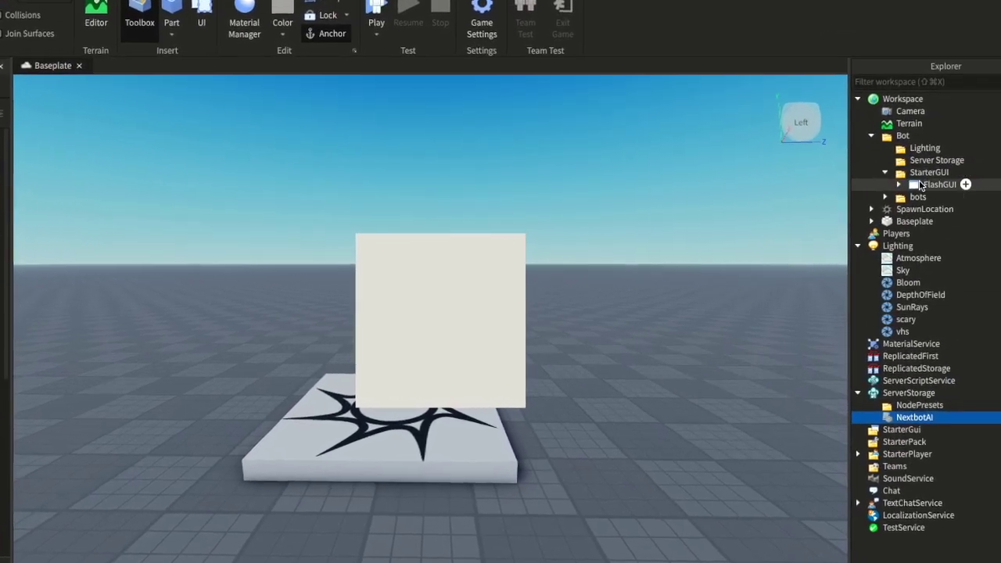
drag(938, 194, 934, 442)
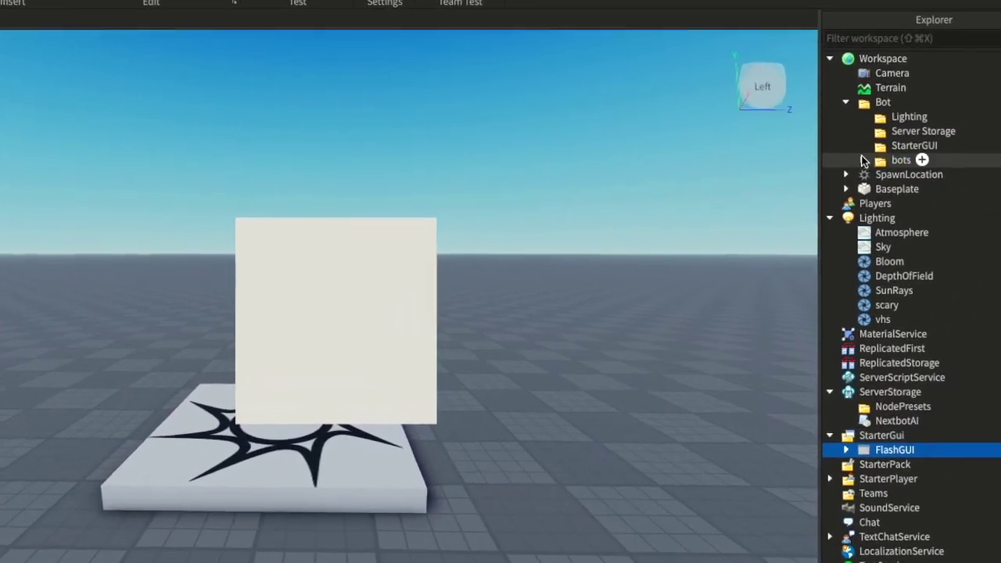
click(863, 157)
mouse_move(893, 167)
mouse_down()
mouse_move(975, 94)
mouse_move(979, 4)
mouse_up()
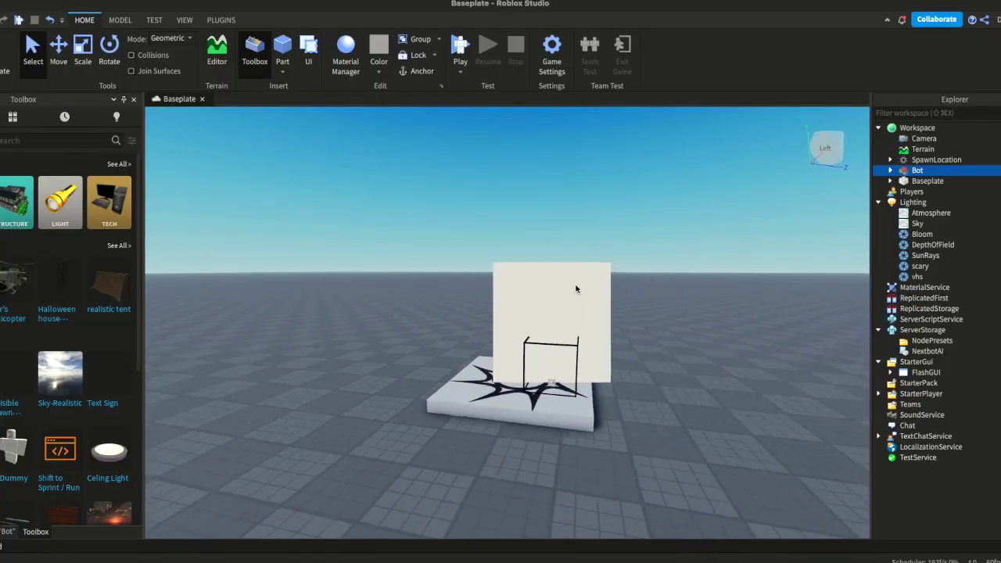
scroll(631, 287, down, 5)
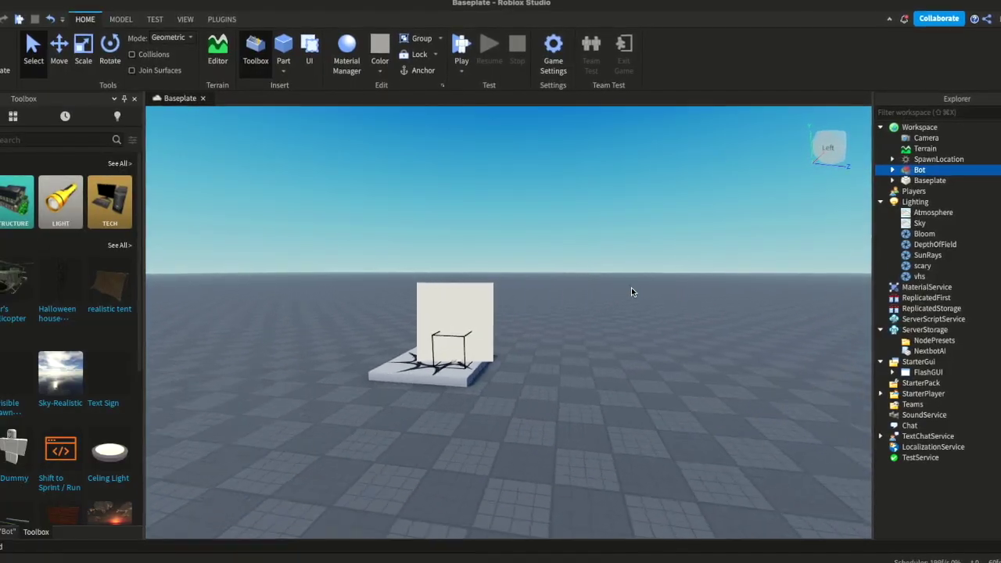
scroll(630, 287, up, 5)
click(903, 168)
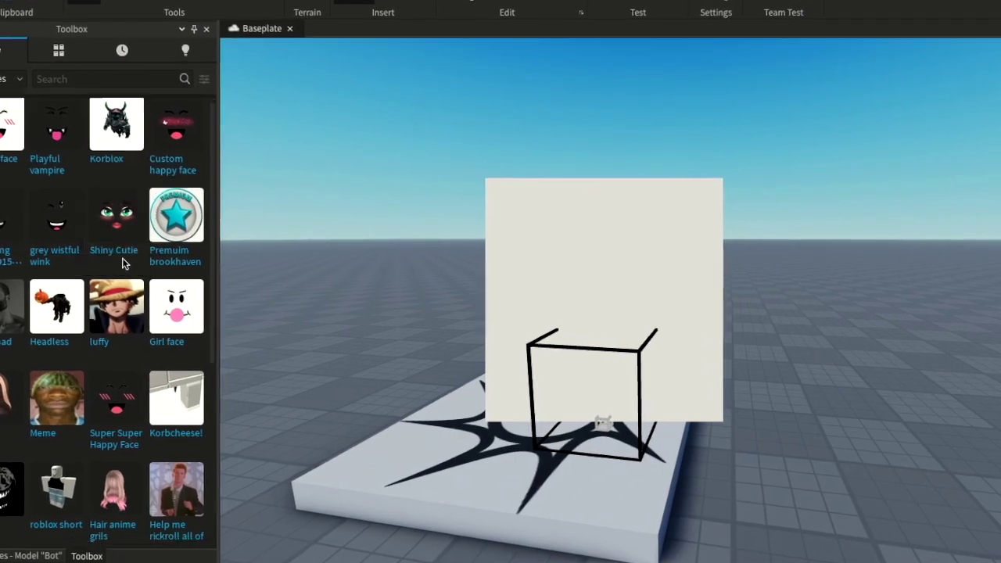
scroll(140, 273, down, 5)
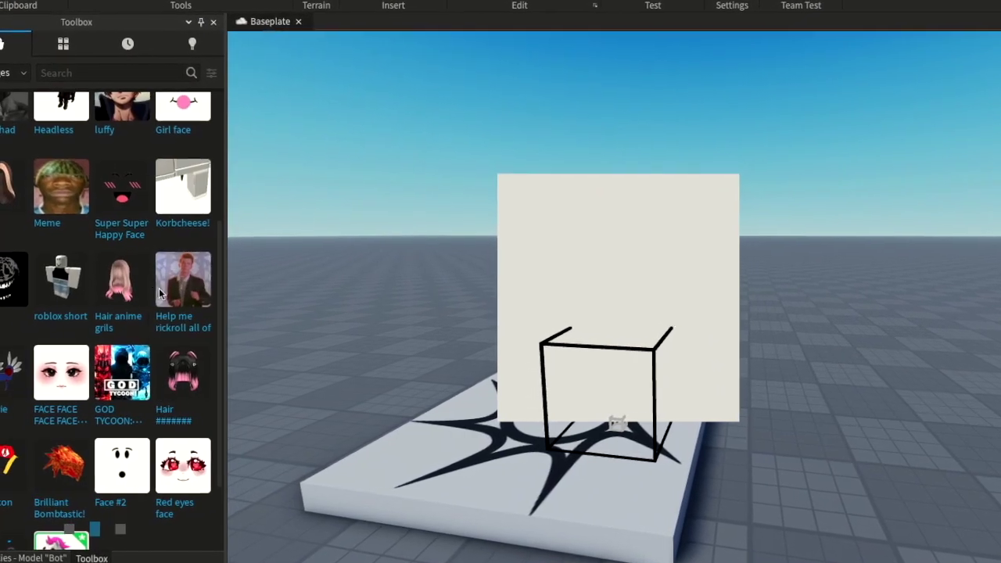
scroll(168, 296, down, 2)
scroll(184, 301, down, 5)
scroll(156, 293, up, 5)
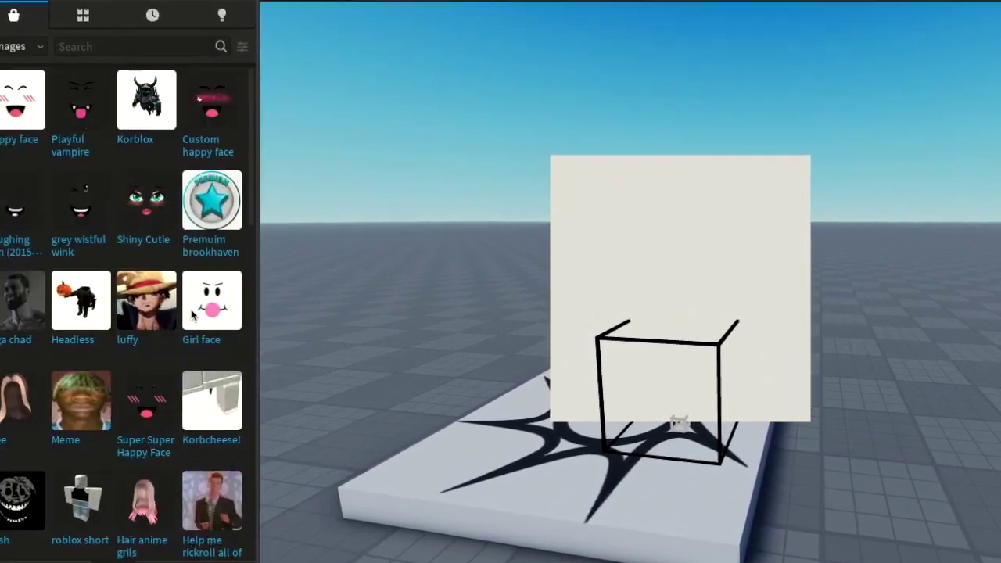
scroll(63, 278, down, 3)
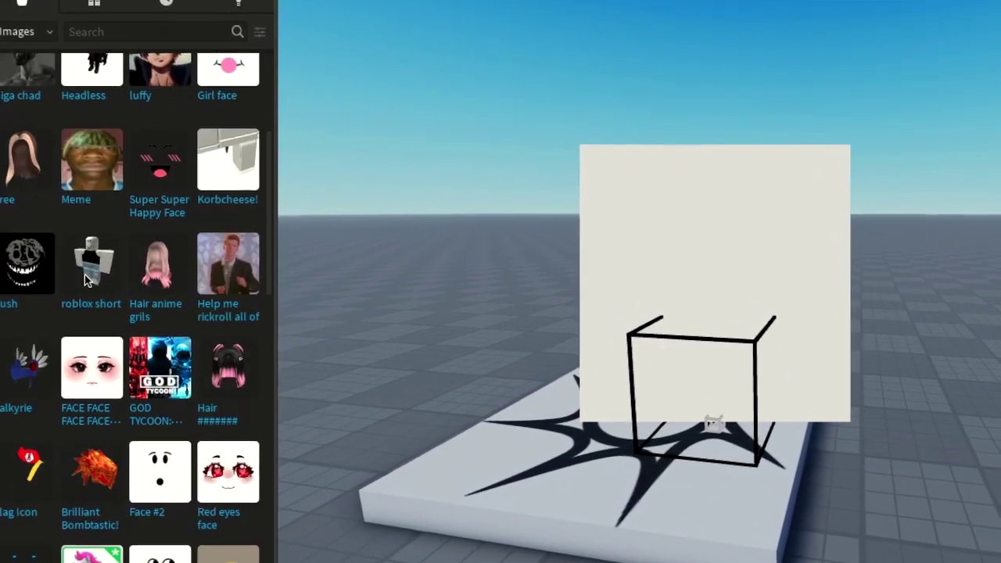
scroll(86, 279, up, 3)
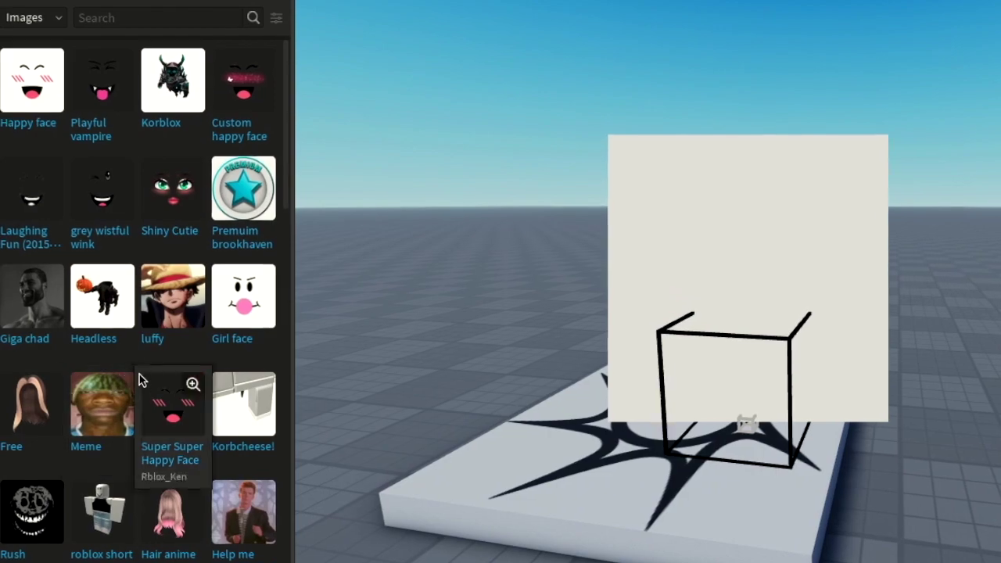
right_click(120, 310)
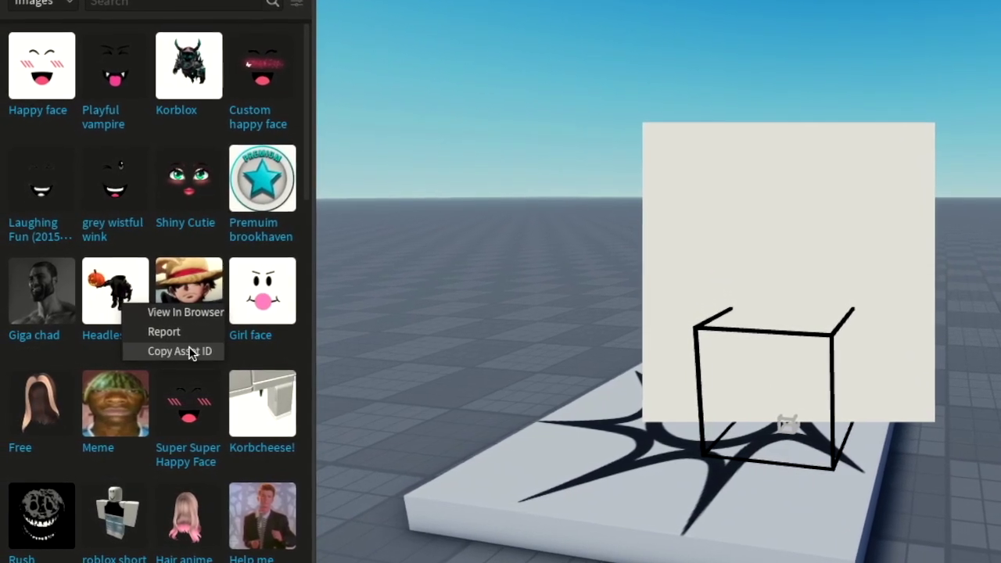
click(189, 348)
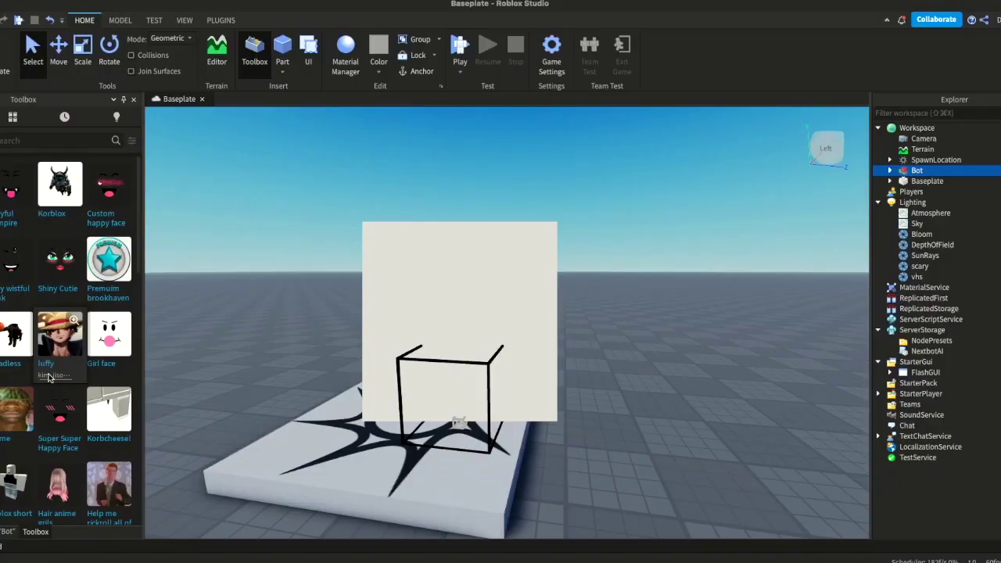
click(889, 171)
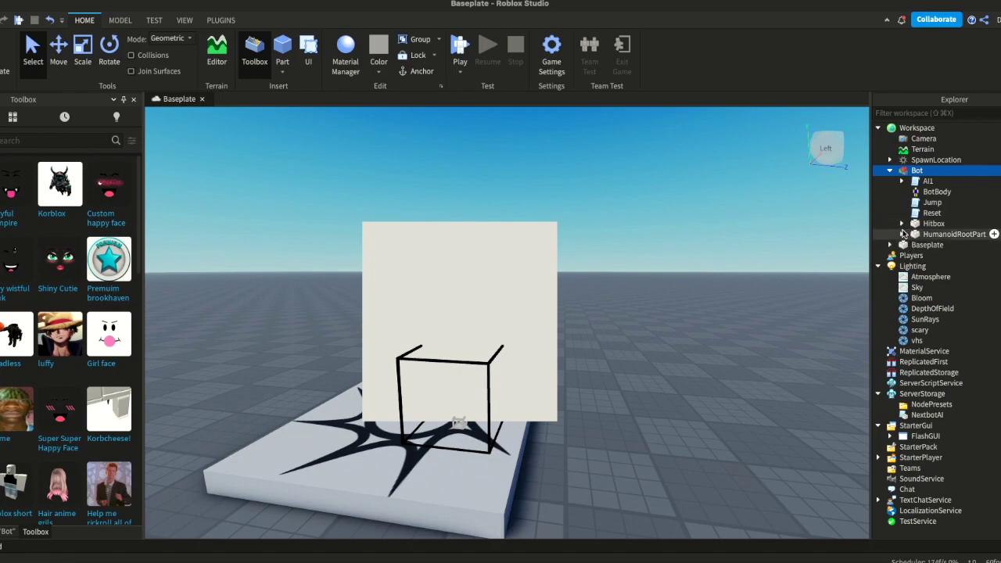
click(902, 234)
click(914, 266)
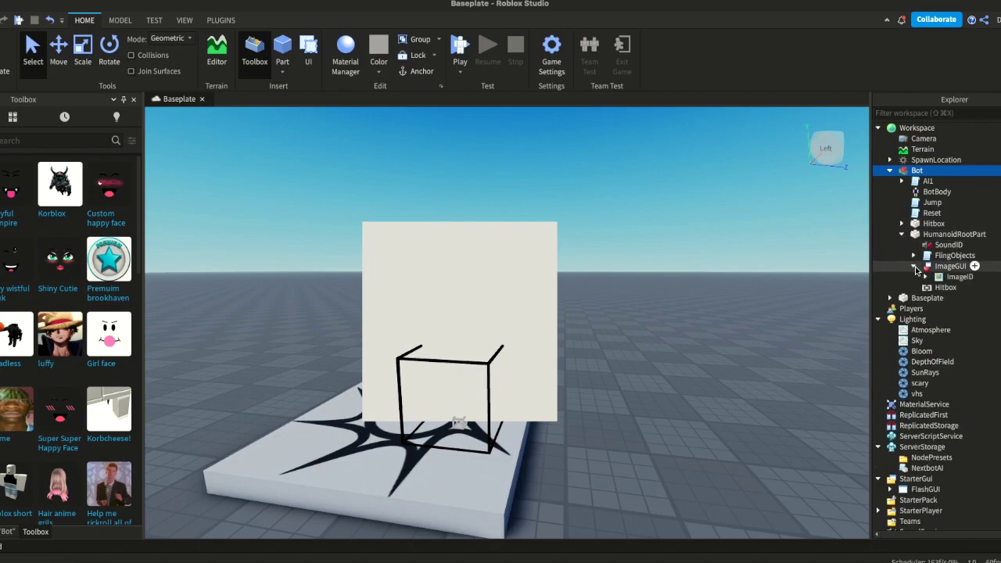
click(955, 278)
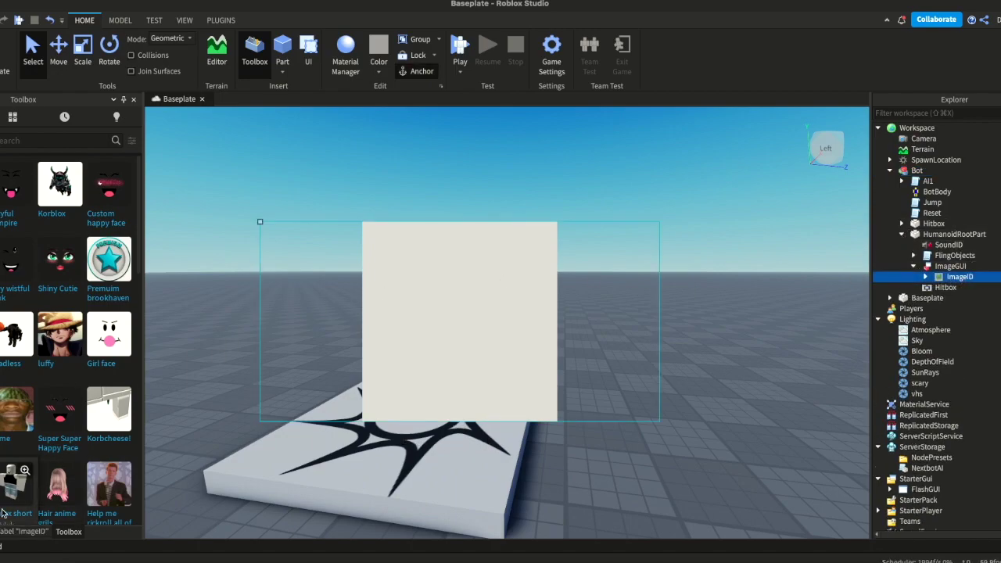
click(16, 531)
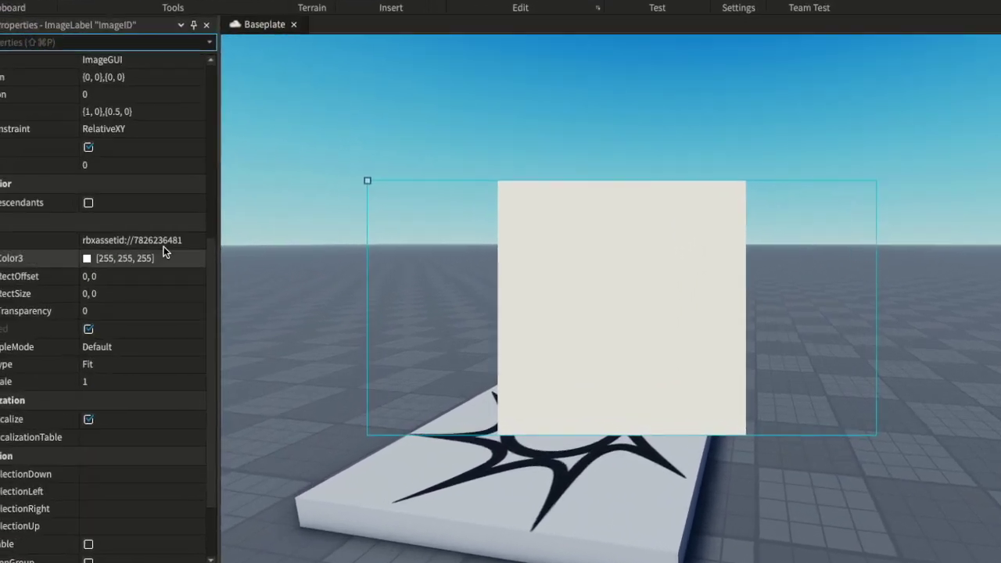
click(163, 242)
double_click(163, 242)
key(ctrl+v)
key(Return)
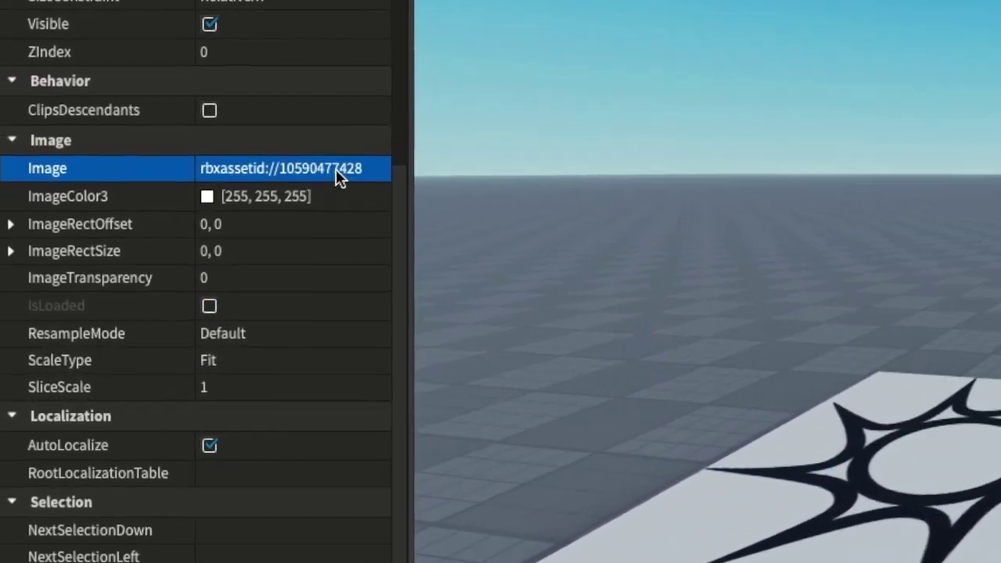
scroll(577, 199, down, 5)
scroll(579, 201, up, 3)
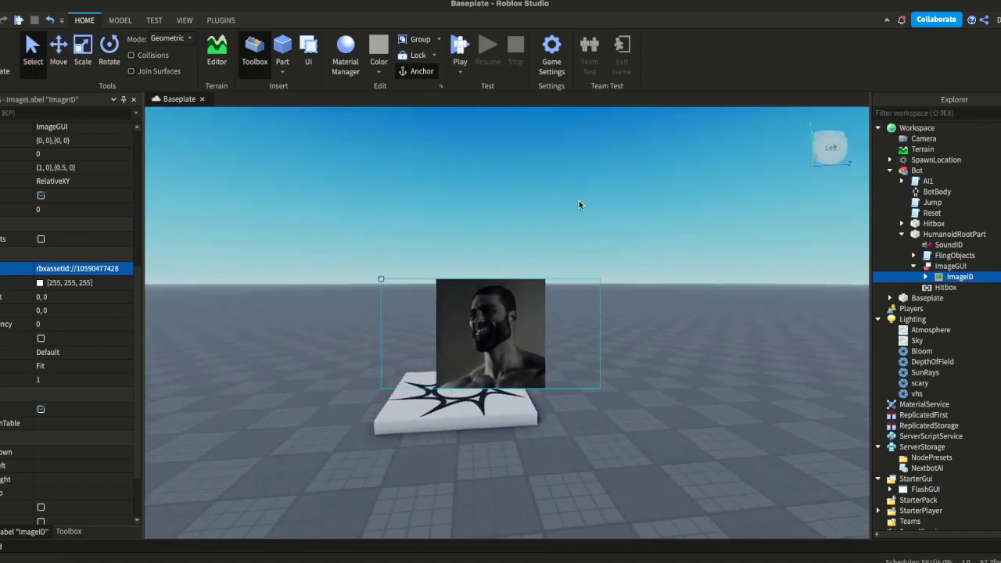
scroll(579, 200, up, 5)
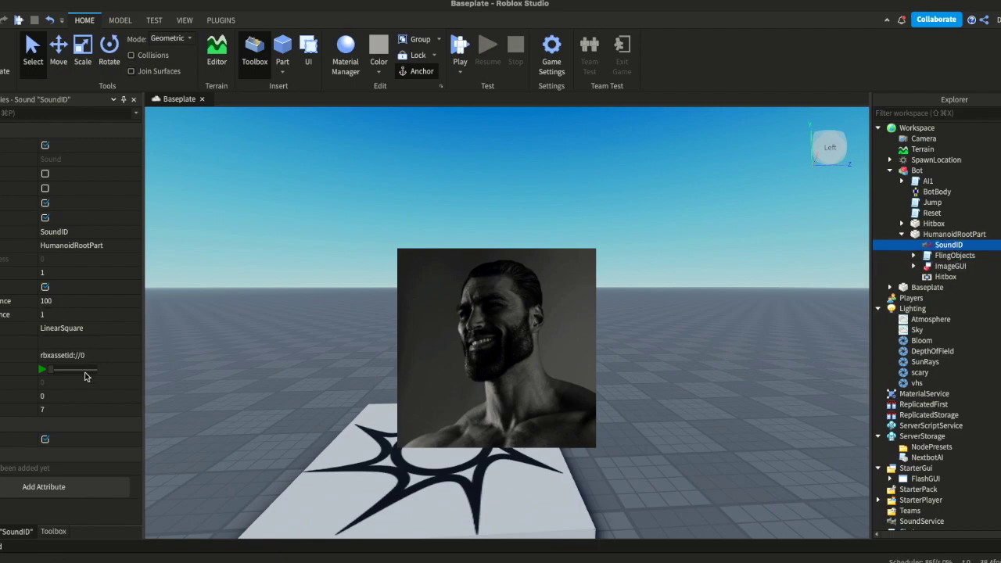
click(62, 533)
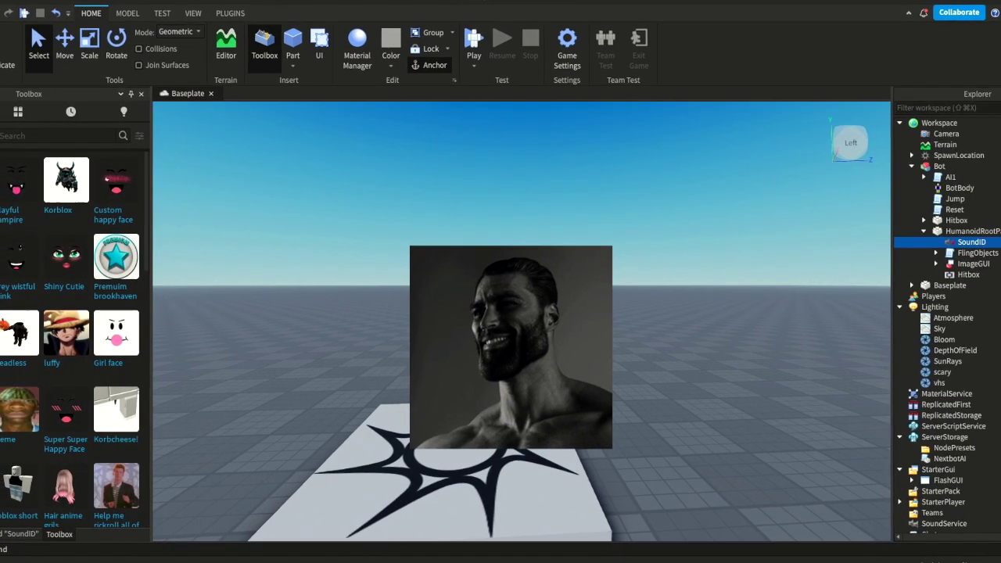
click(35, 175)
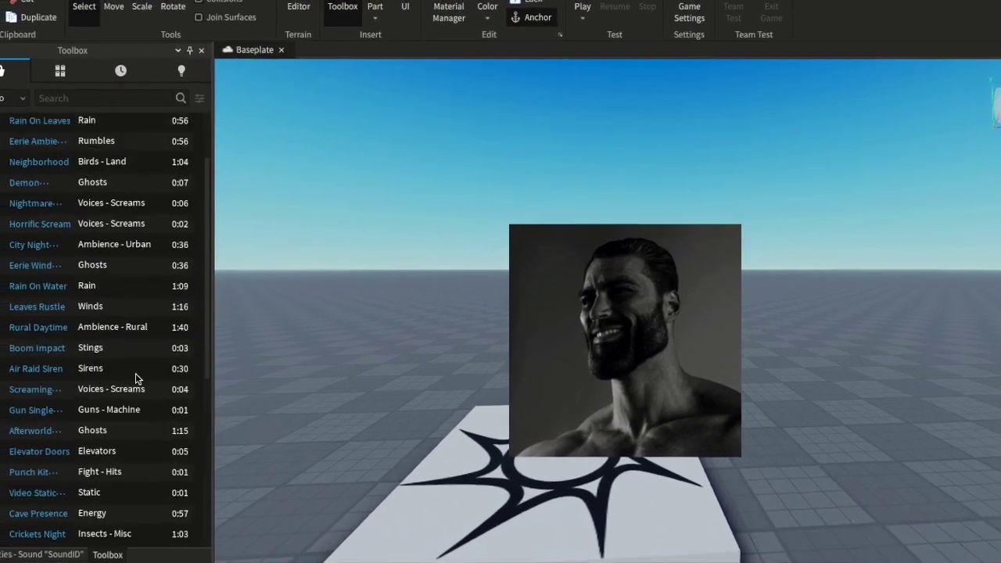
scroll(133, 375, down, 1)
scroll(125, 387, down, 2)
scroll(102, 357, up, 3)
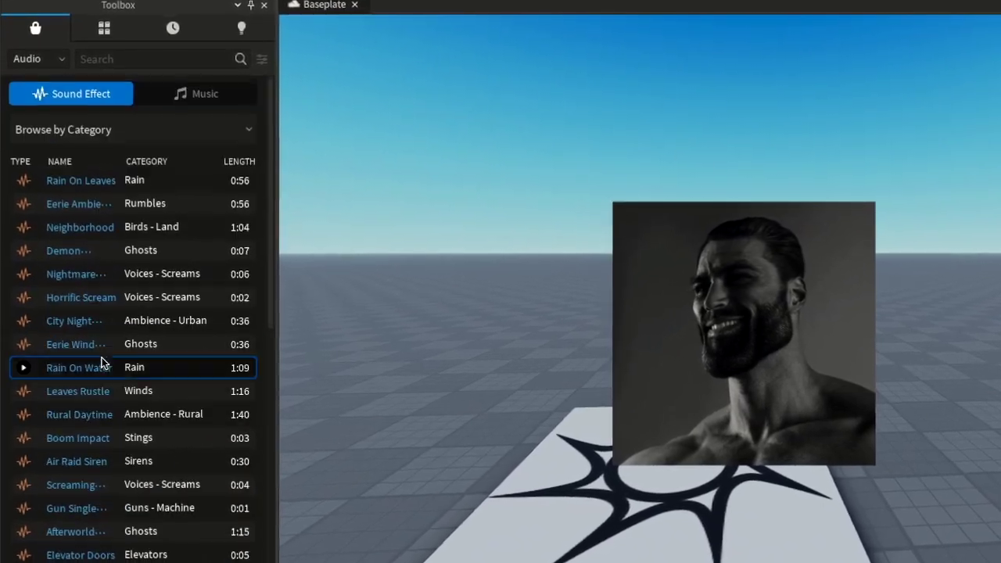
click(35, 379)
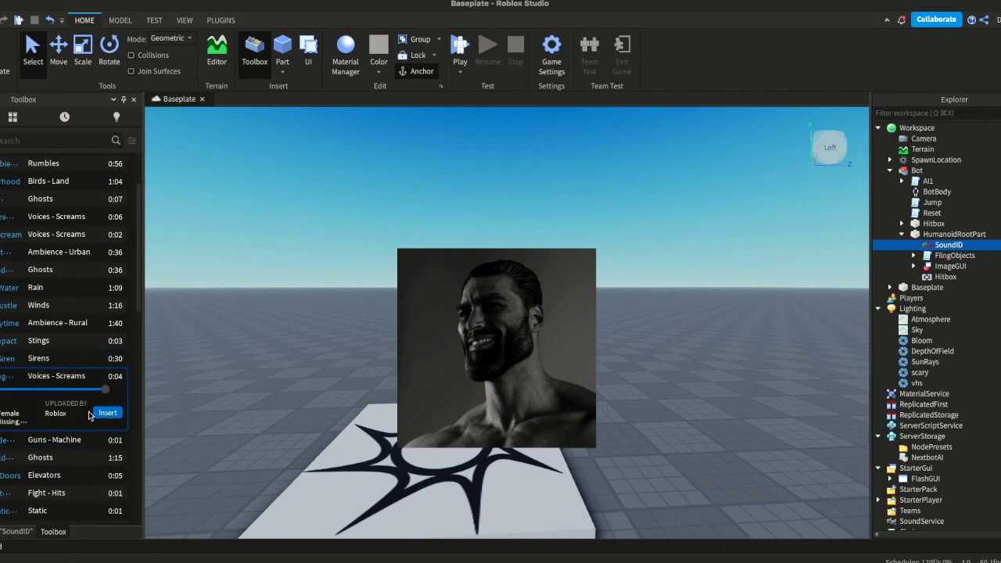
right_click(23, 383)
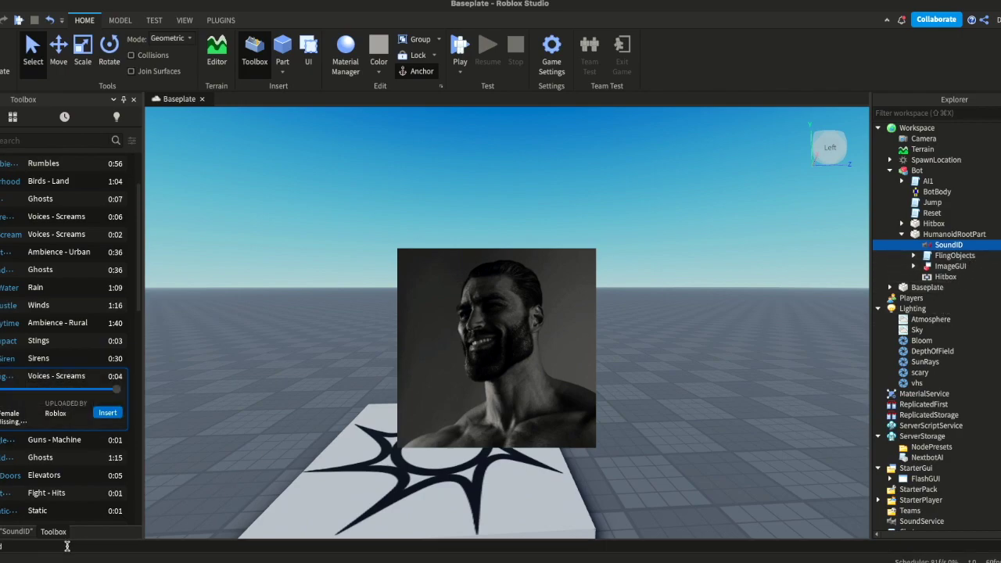
Step: Set SoundID's SoundId to the scream clip and drag the bot out toward the horizon
click(21, 534)
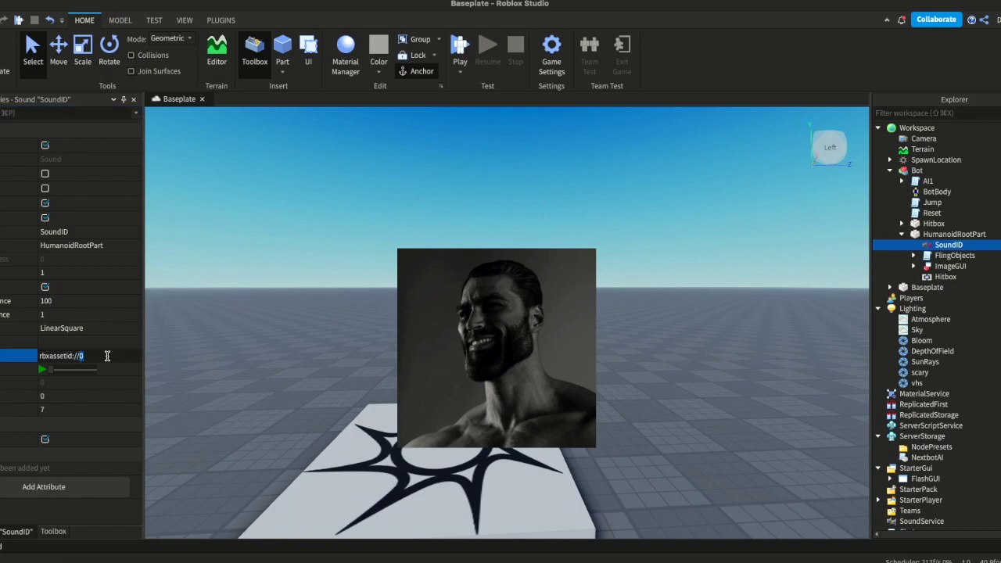
scroll(536, 352, down, 3)
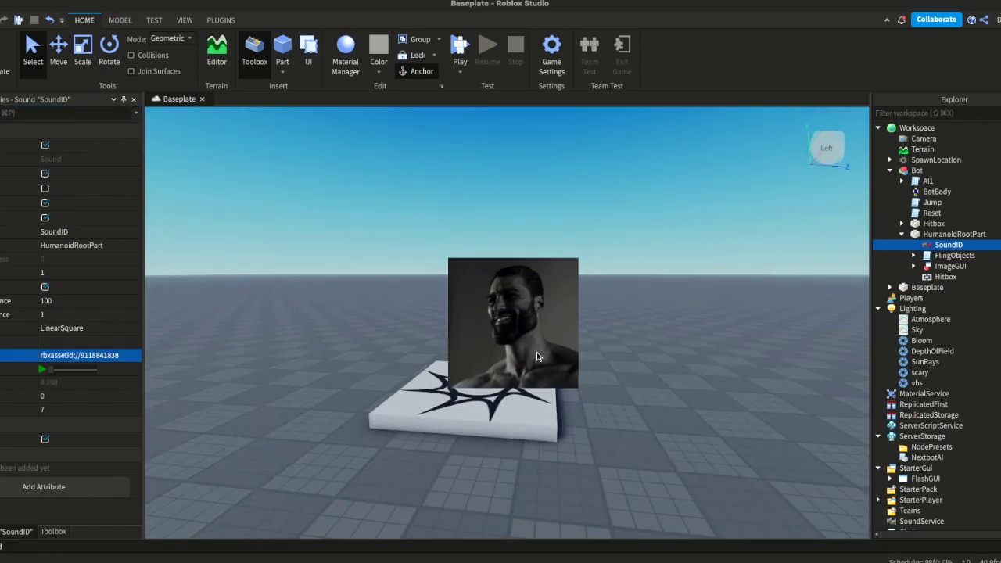
drag(536, 351, 616, 284)
click(616, 284)
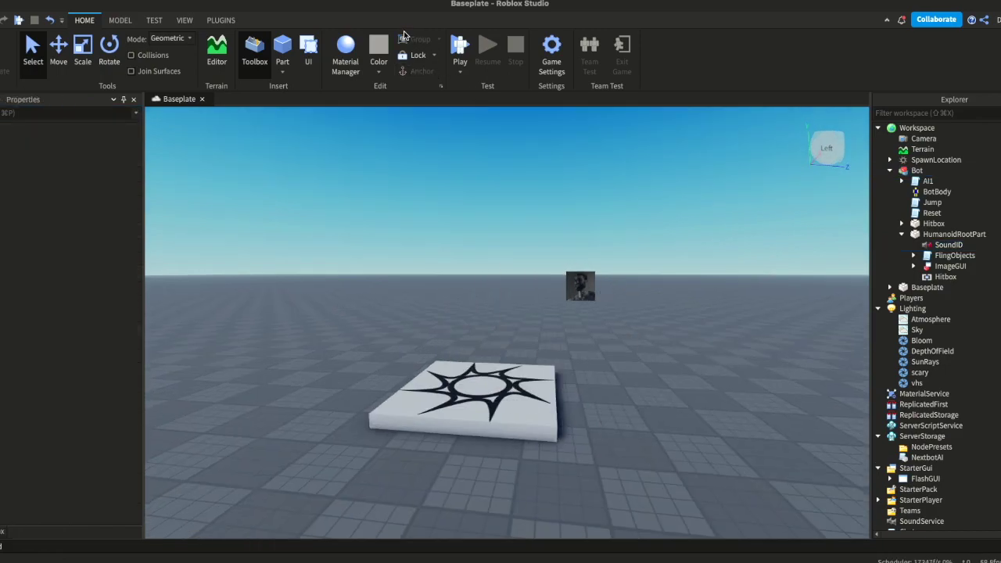
click(463, 45)
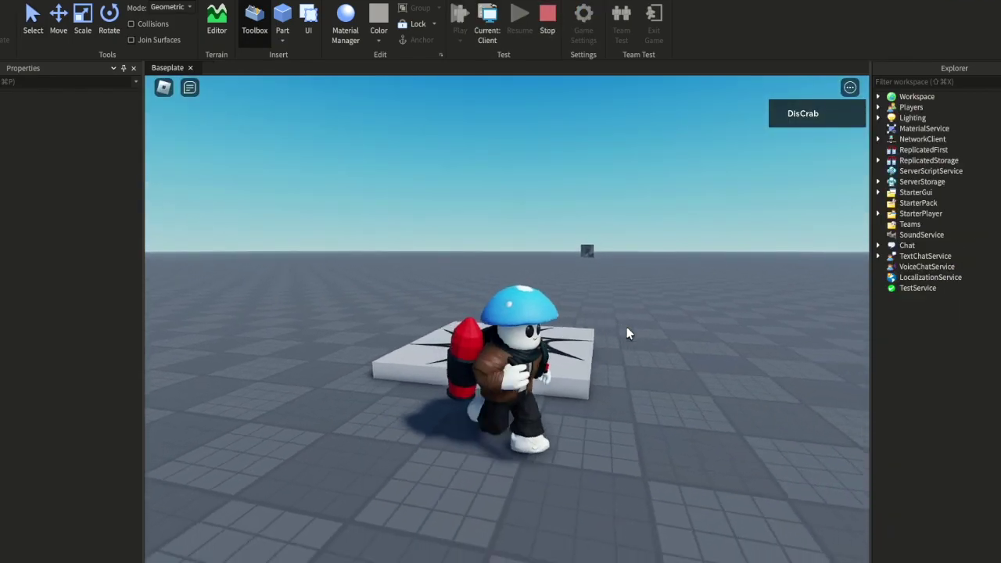
key(d)
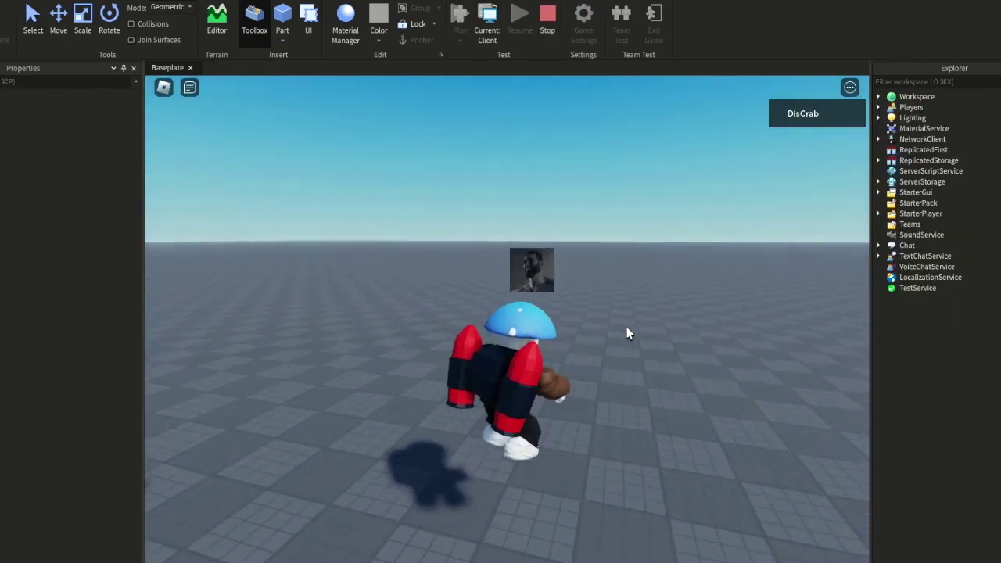
key(w)
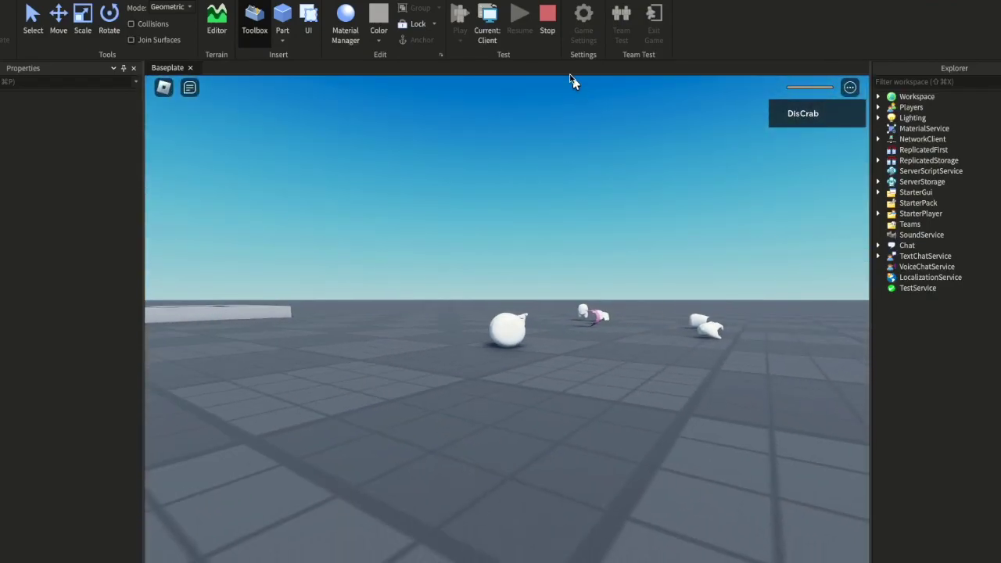
click(547, 17)
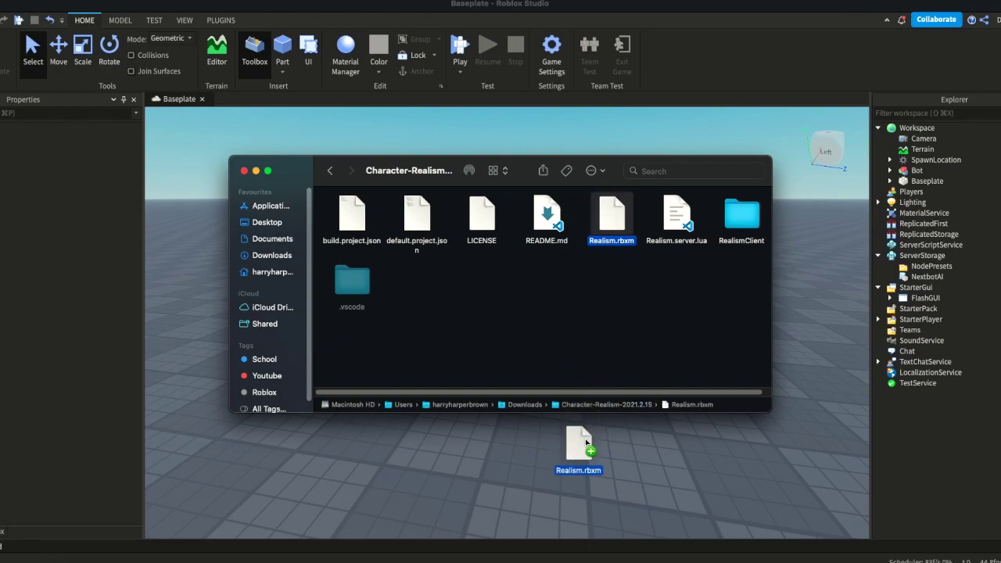
Step: Import Realism.rbxm, placing RealismServer in ServerScriptService and RealismClient in StarterPlayerScripts
drag(610, 226, 611, 462)
click(611, 462)
click(890, 160)
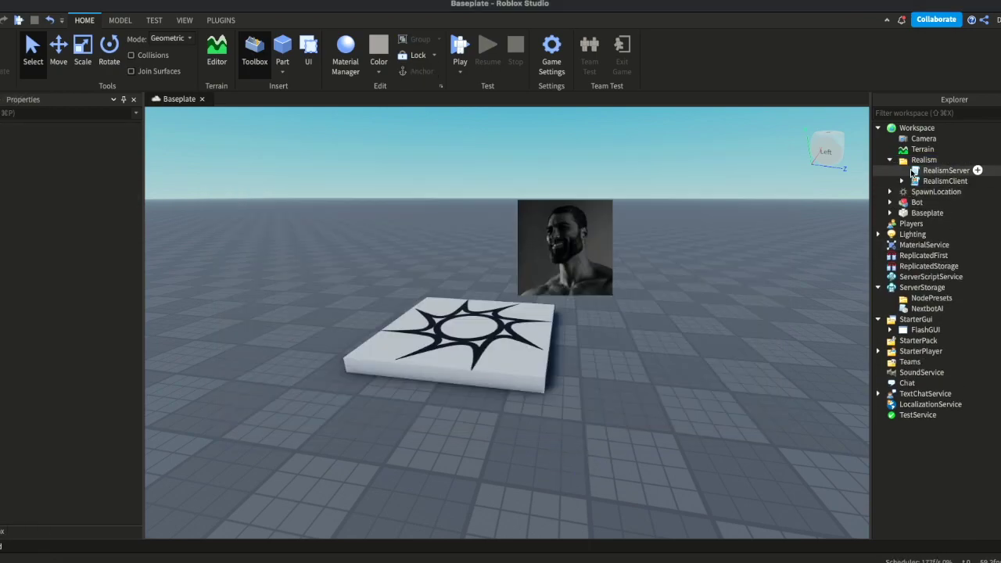
drag(919, 172, 930, 276)
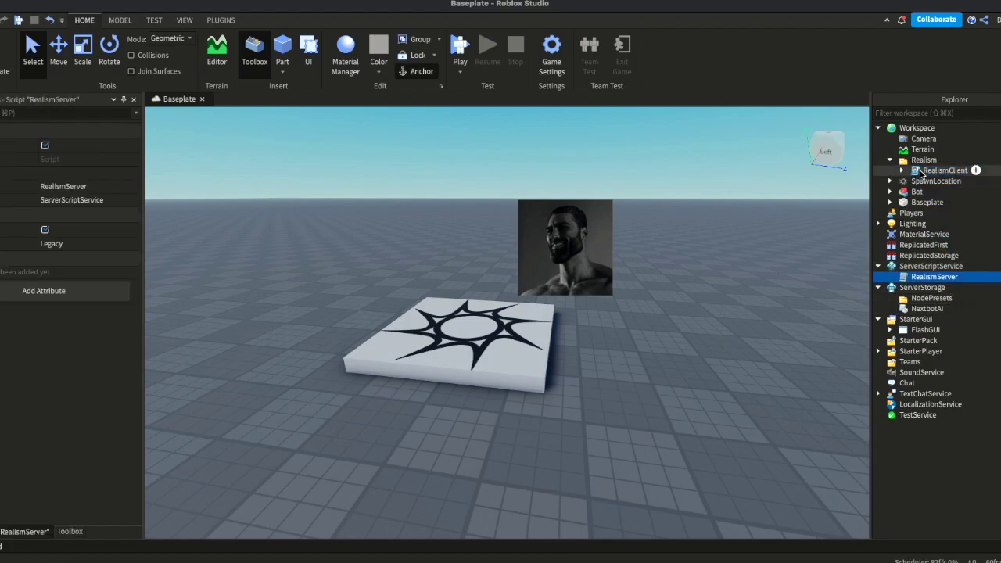
drag(921, 173, 954, 344)
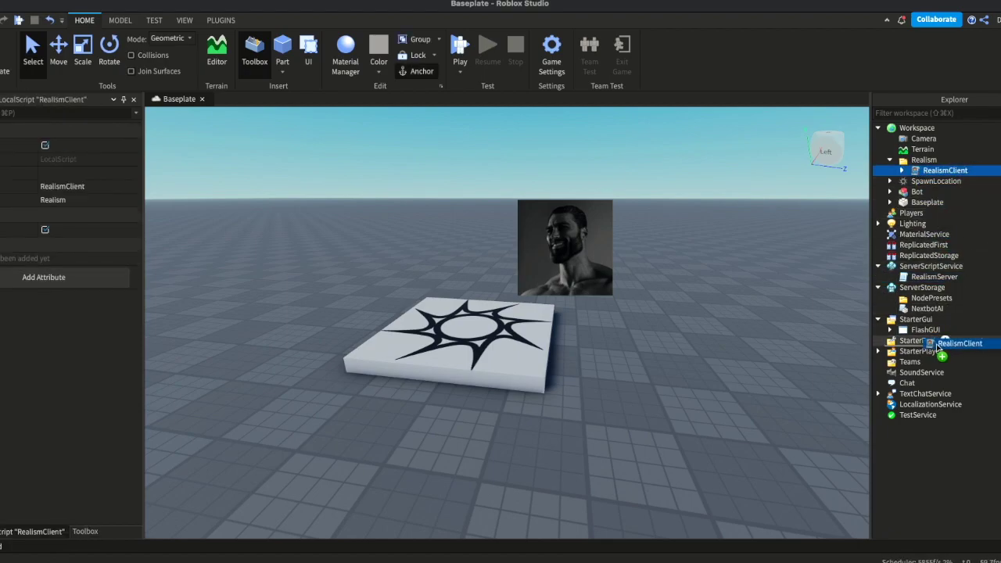
mouse_move(945, 348)
mouse_down()
mouse_move(932, 356)
mouse_move(969, 373)
mouse_up()
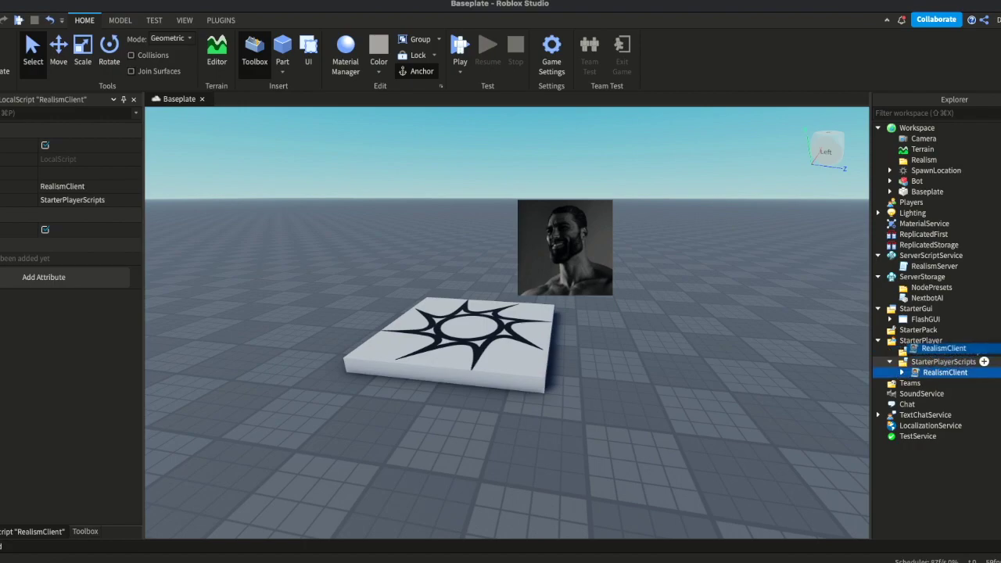
click(880, 343)
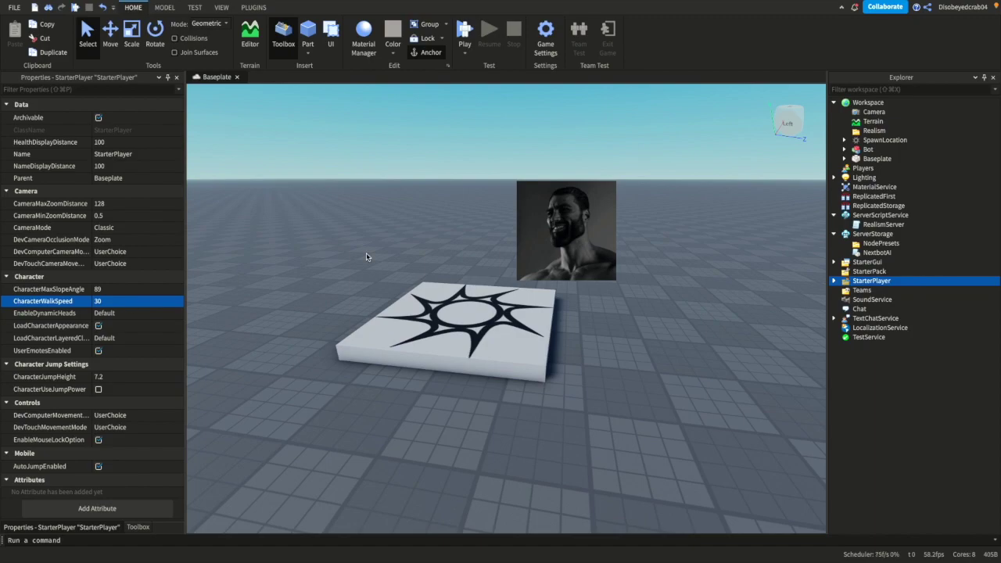
Step: Set StarterPlayer's CharacterWalkSpeed to 30, then pick StarterGui to insert an object
scroll(368, 256, down, 3)
scroll(395, 331, up, 5)
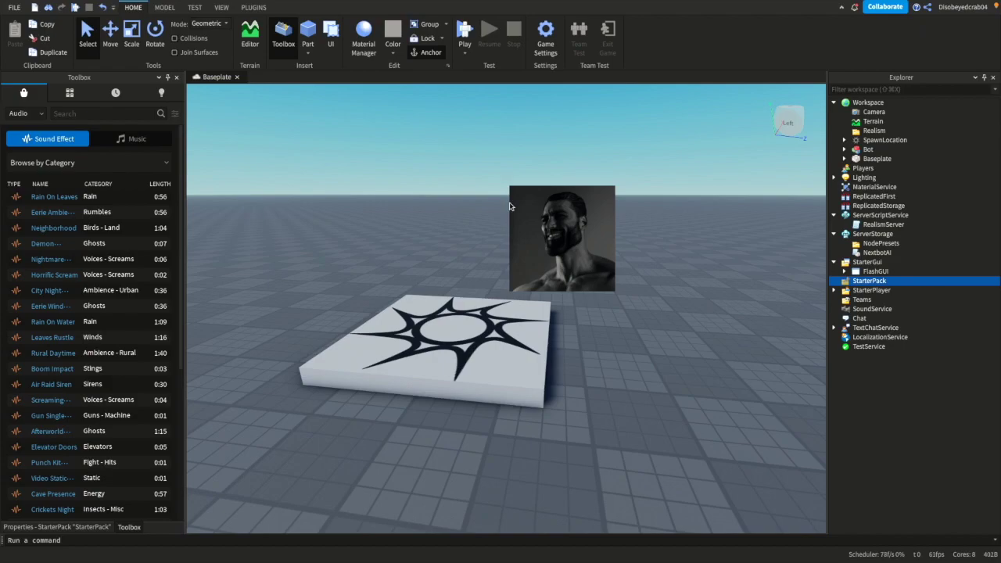
click(867, 262)
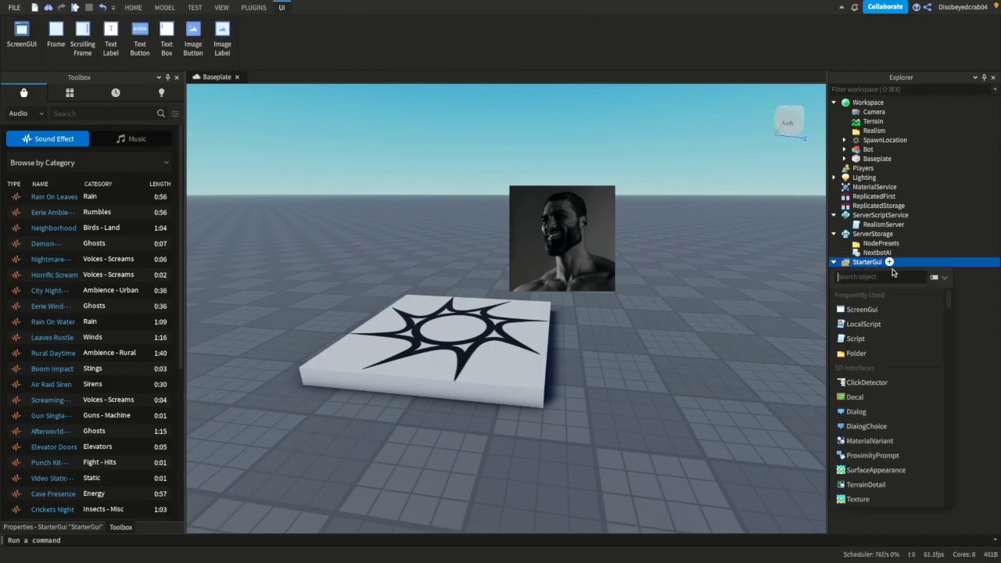
Step: Add a StarterGui LocalScript with local mouse = game.Players.LocalPlayer:GetMouse()
click(873, 324)
click(263, 105)
key(ctrl+a)
key(BackSpace)
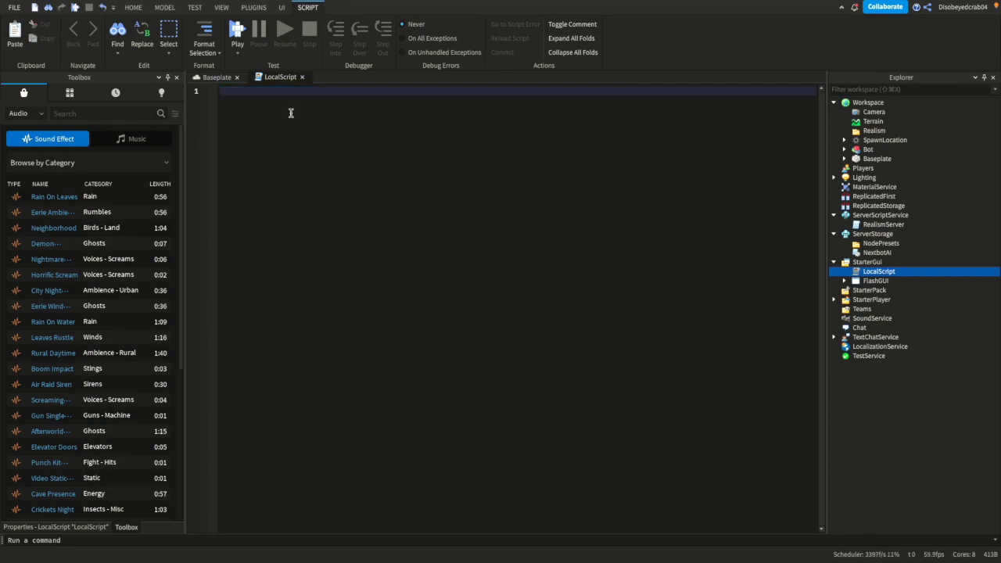
text(local)
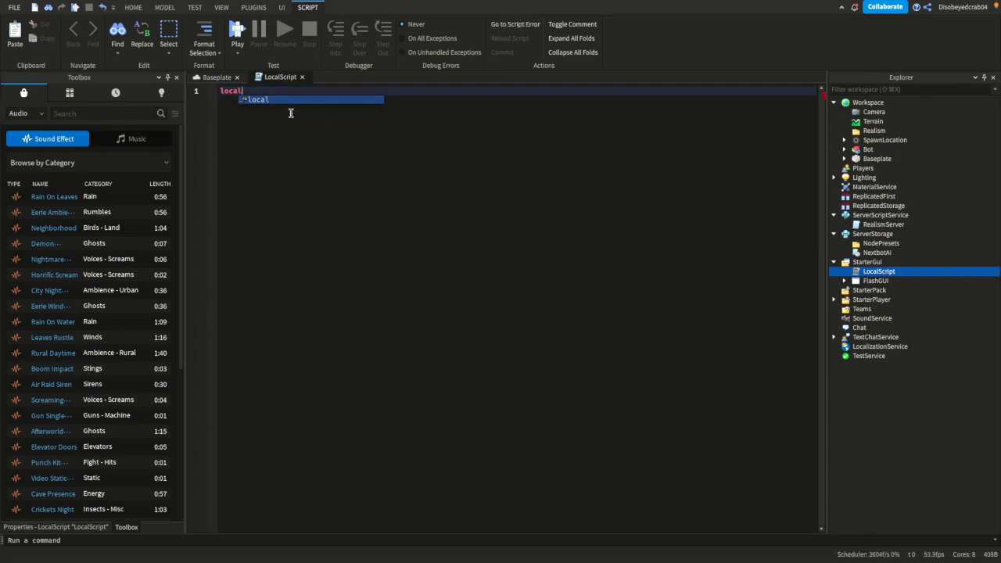
text( mouse)
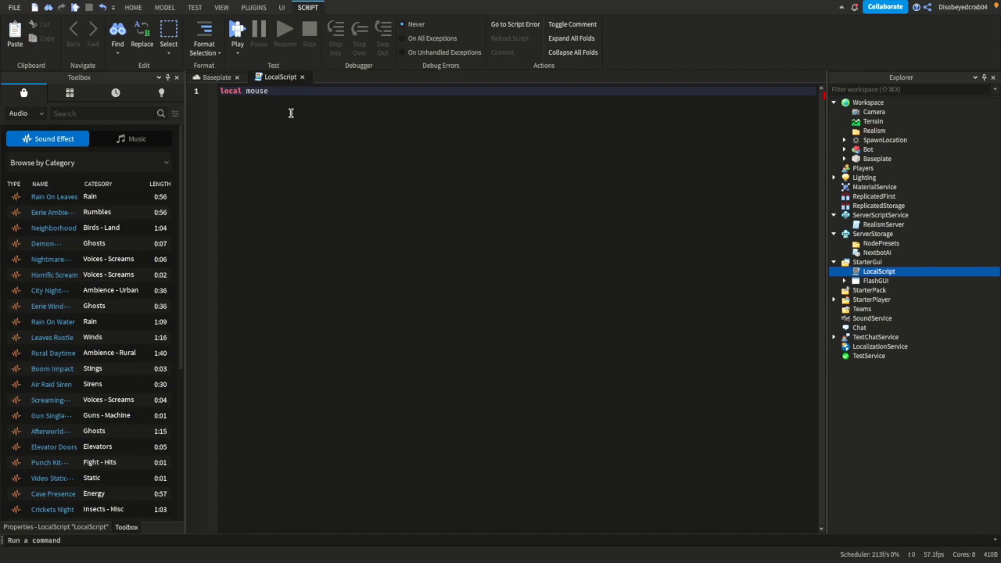
text( = gam)
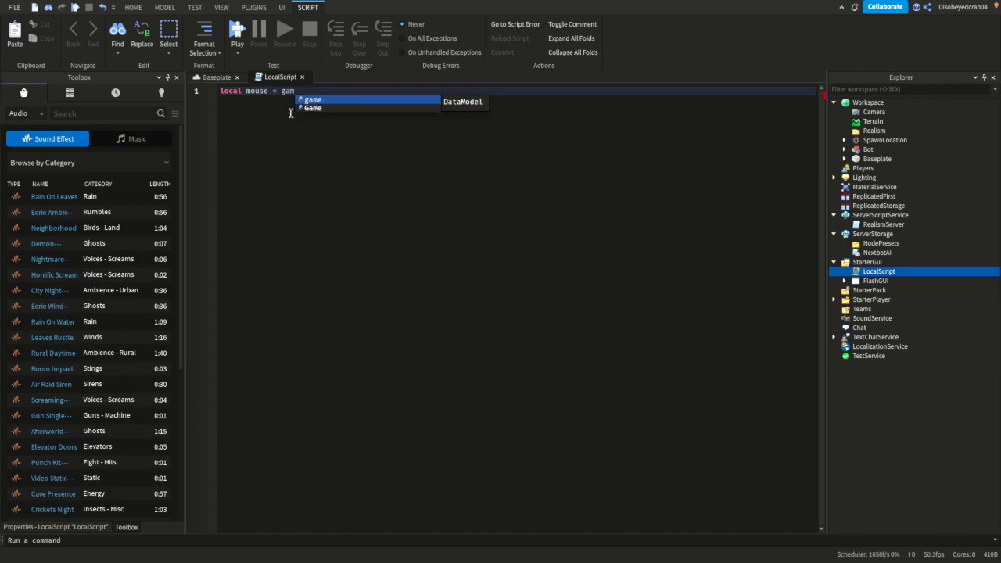
text(e.Play)
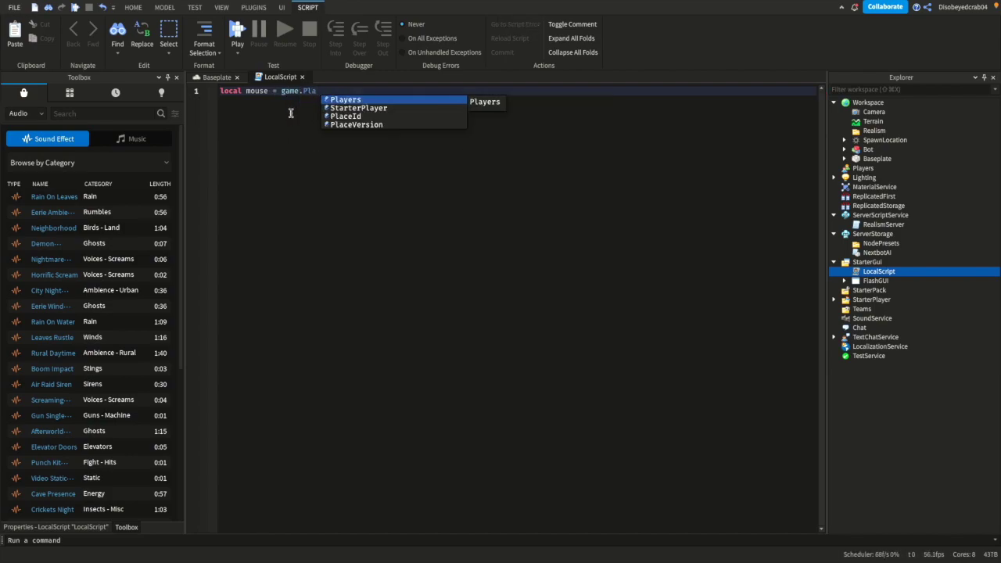
text(ers.Lo)
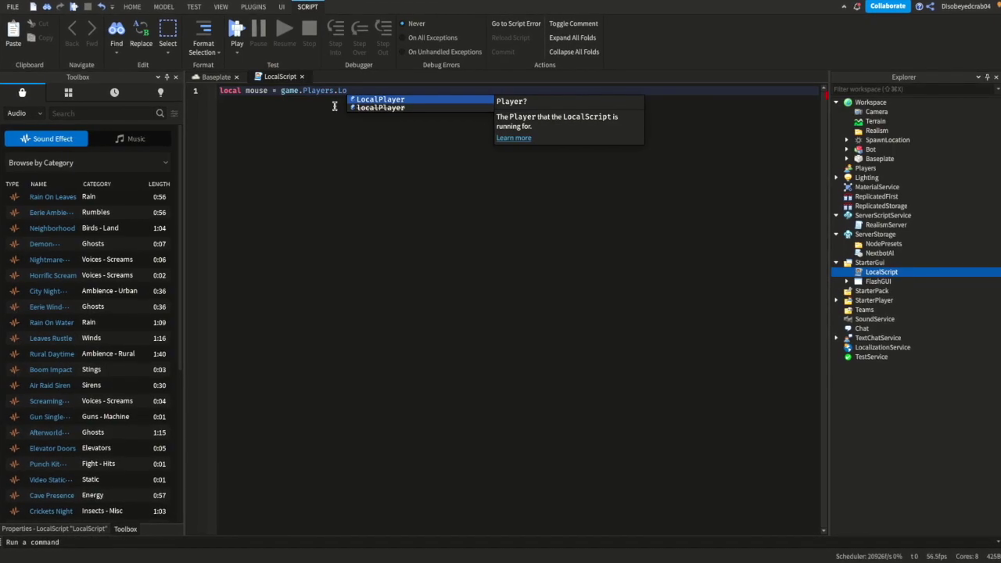
key(Tab)
text(:)
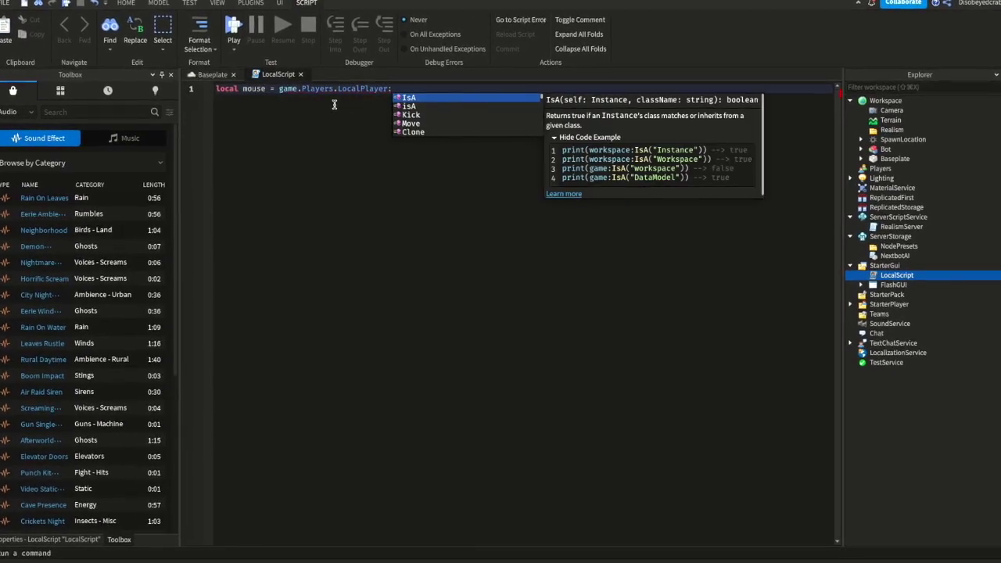
text(Get)
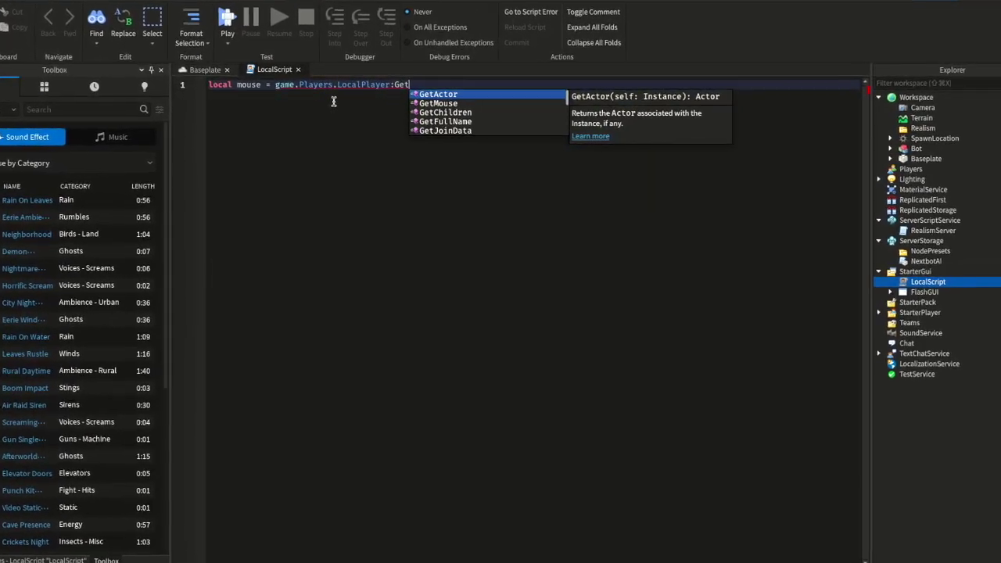
key(Down)
key(Tab)
key(Return)
key(Return)
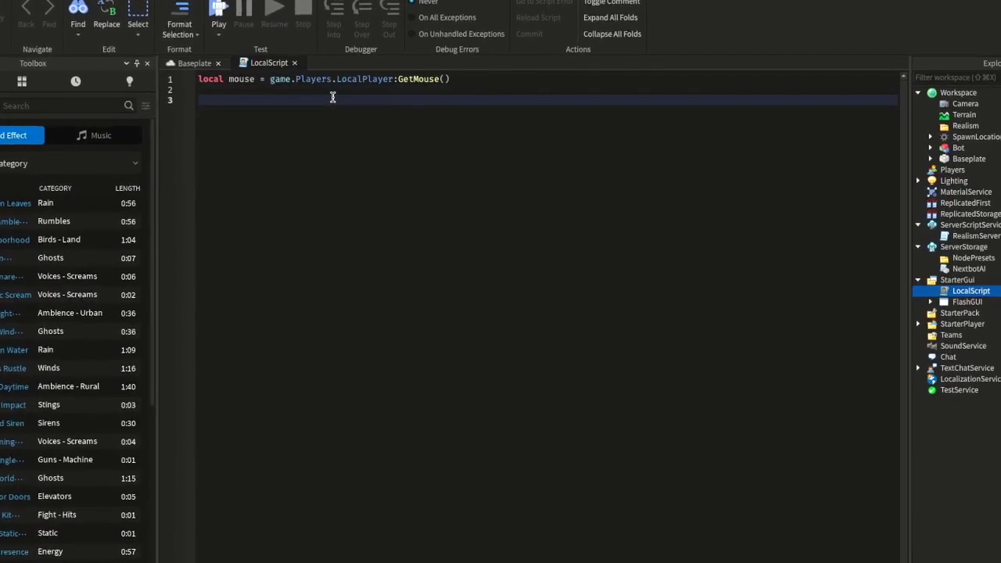
Step: Add mouse.Icon = "rbxassetid://68308747" below it and remove the blank line
text(mo)
key(Tab)
text(.)
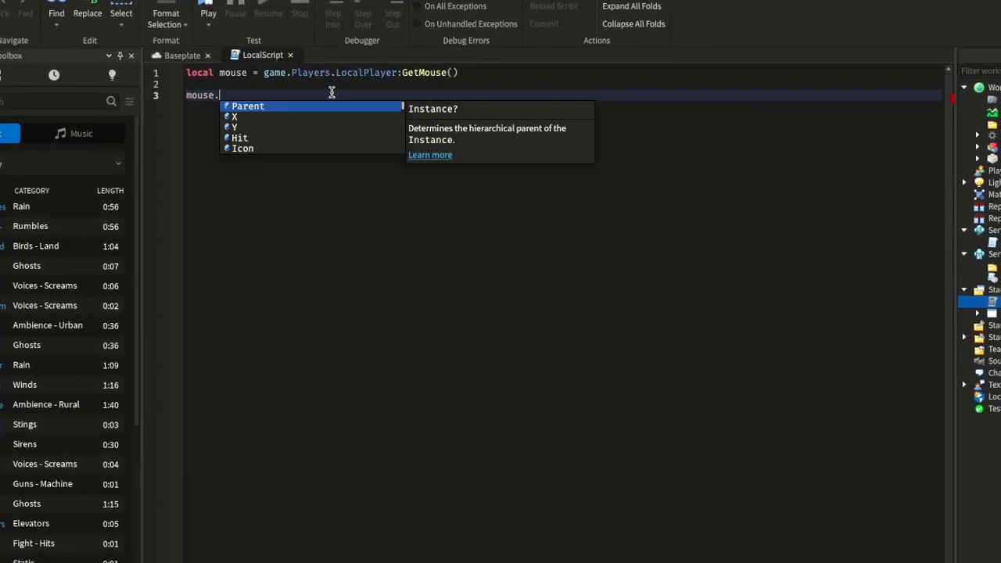
text(Ic)
key(Tab)
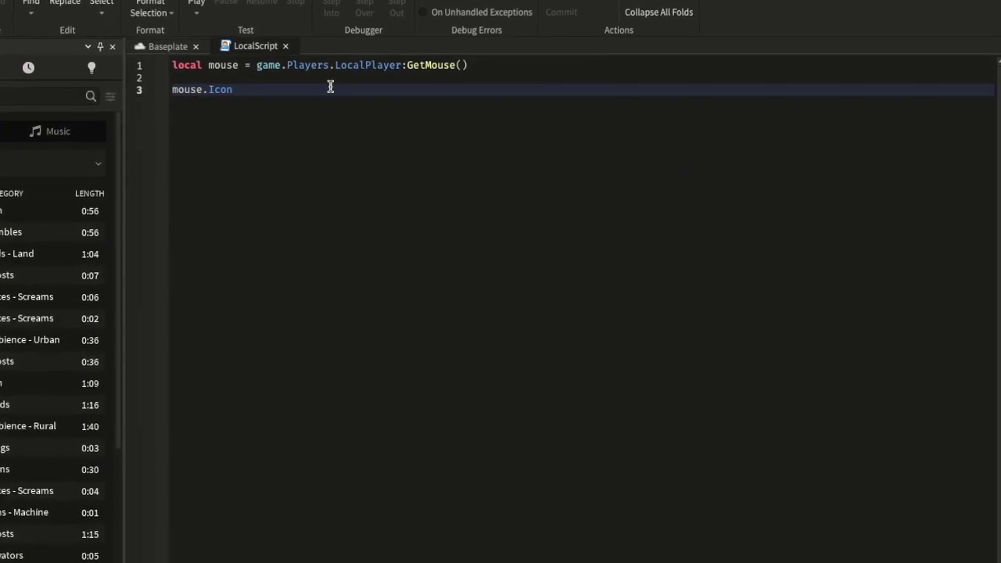
text( =)
text("rbxassetid://68308747")
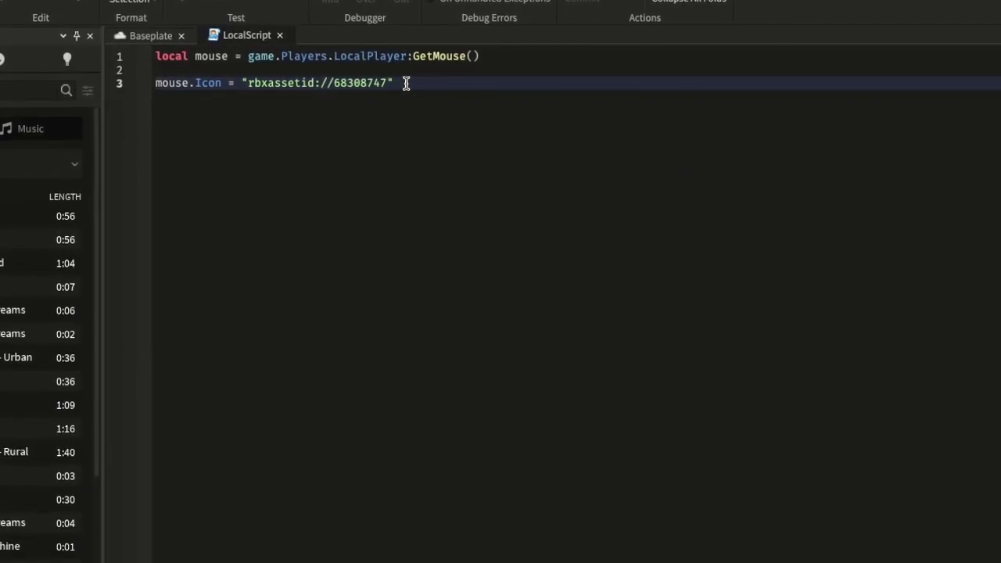
drag(227, 84, 438, 84)
click(139, 76)
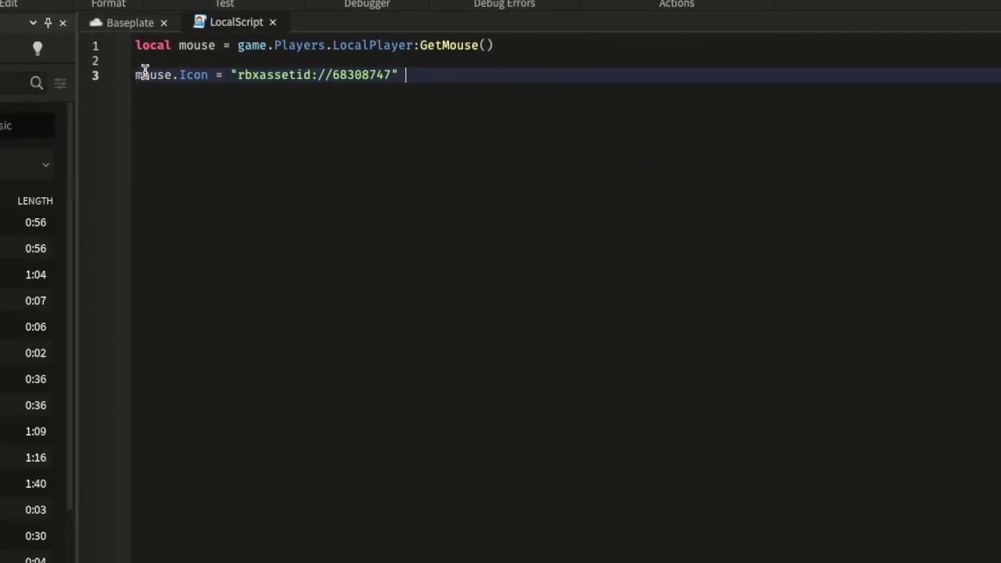
key(BackSpace)
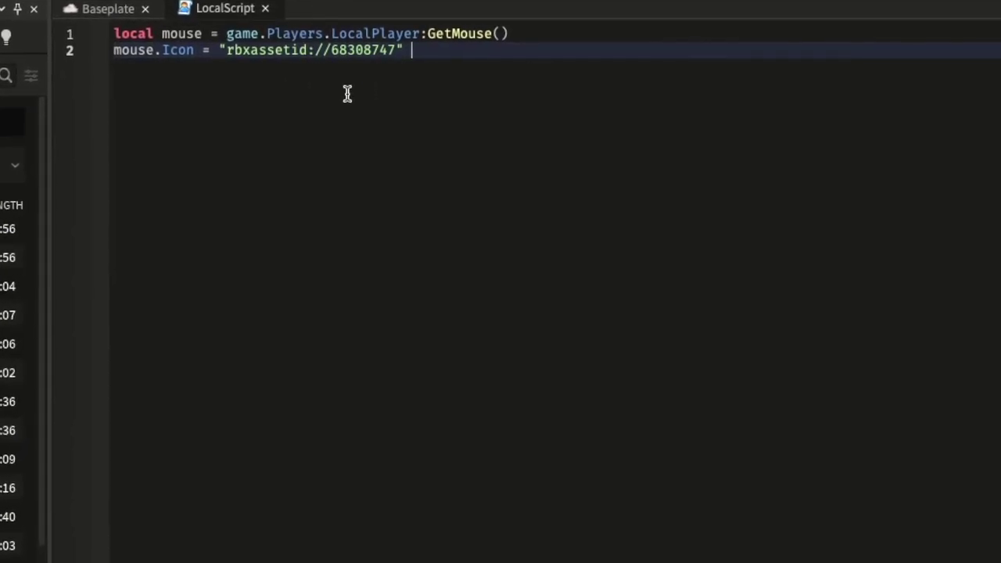
key(ctrl+a)
click(319, 75)
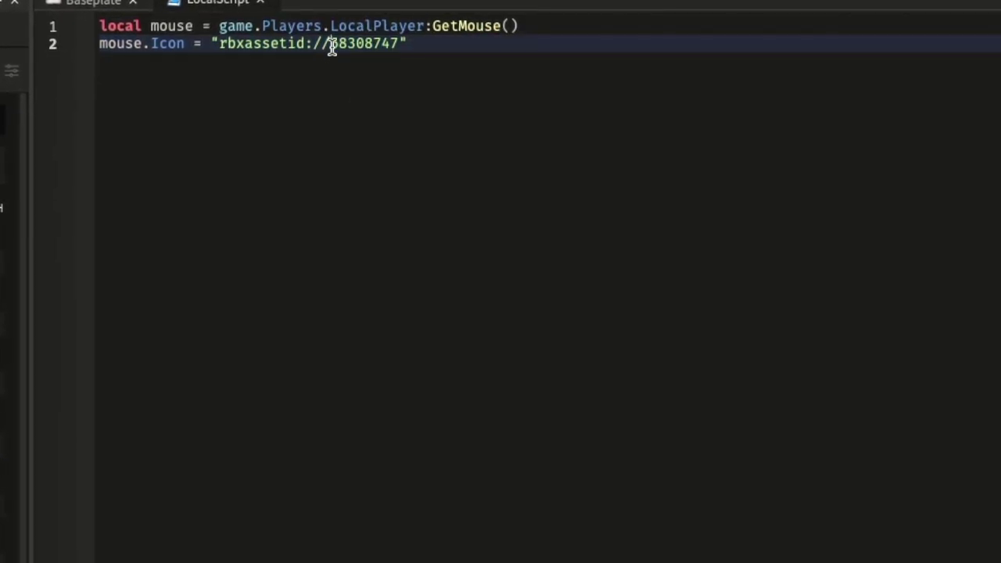
double_click(330, 45)
click(433, 87)
Step: Insert a new LocalScript in StarterPlayerScripts and replace its placeholder with local FOV = 120
click(262, 8)
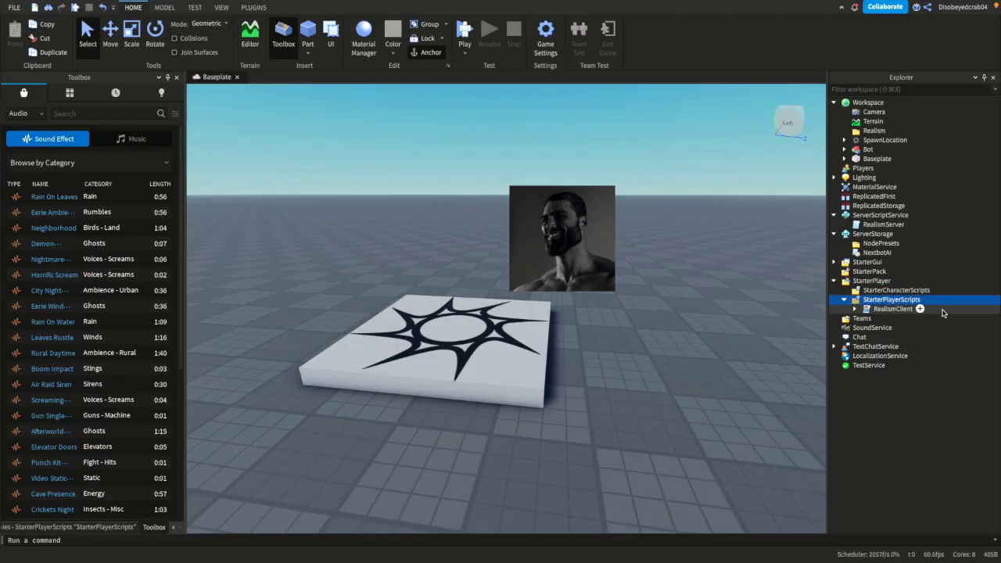
click(927, 300)
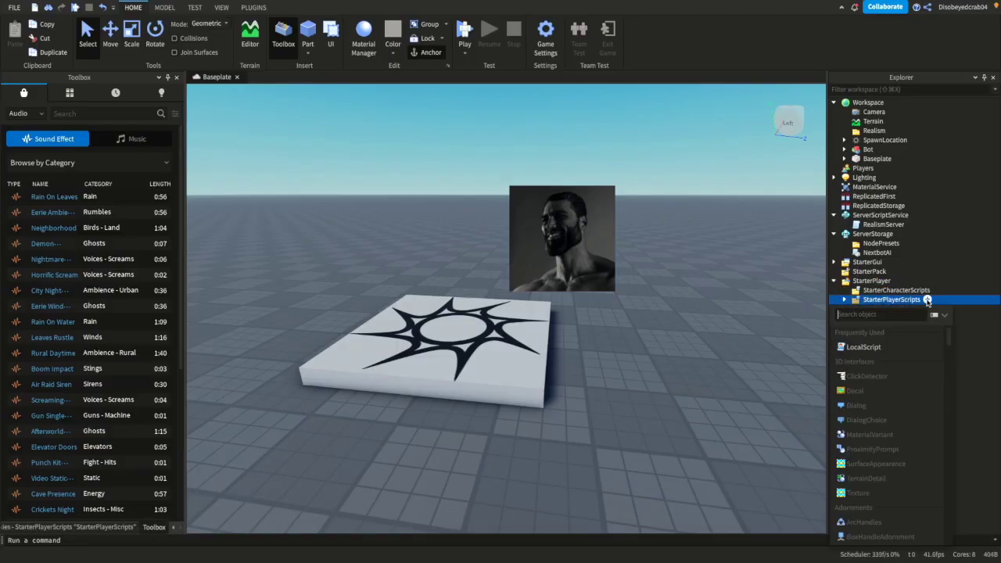
click(877, 348)
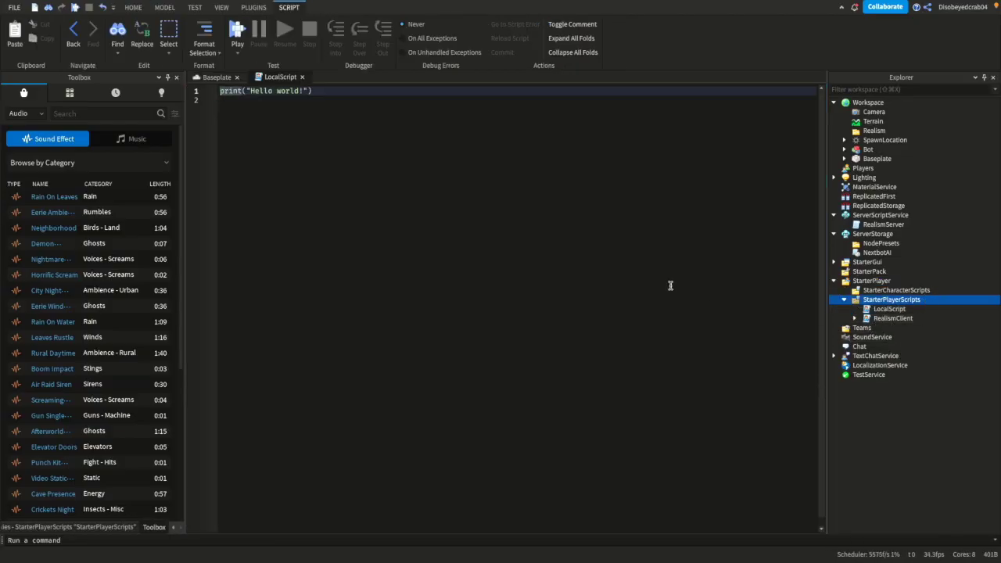
key(super+a)
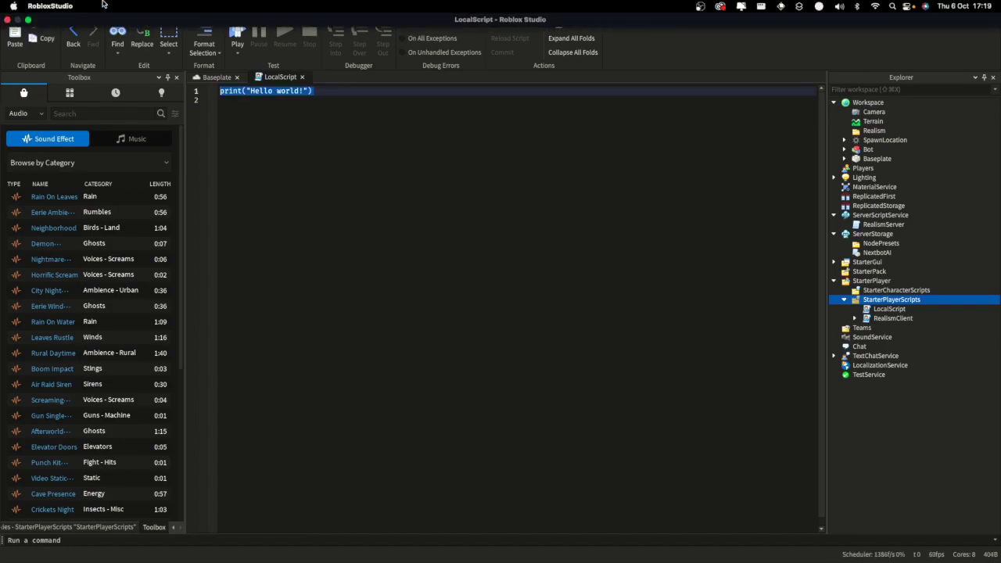
text(local )
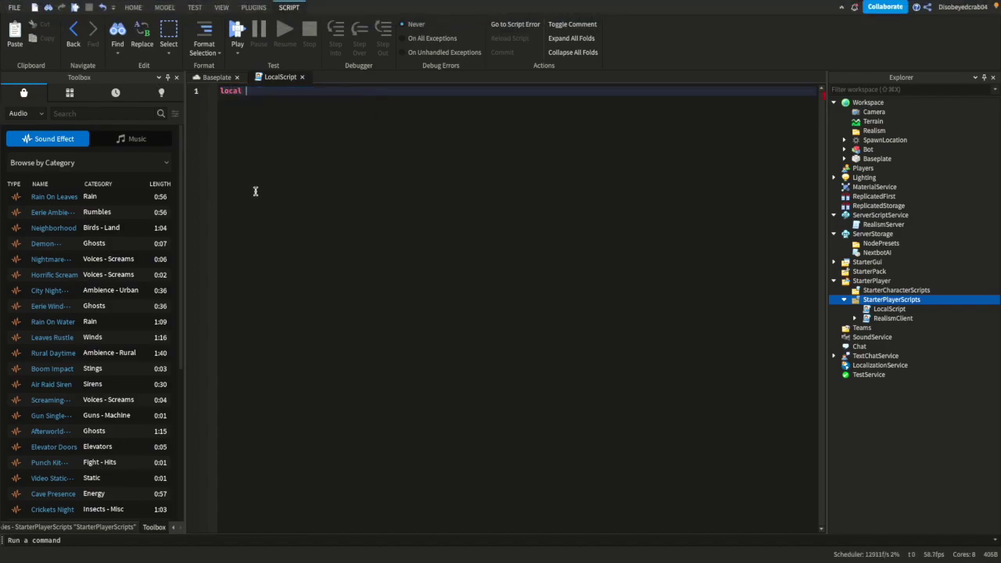
text(FOV = 120)
Step: Playtest with F5 to check the 120 FOV, dot cursor and nextbot in first person
click(302, 79)
key(F5)
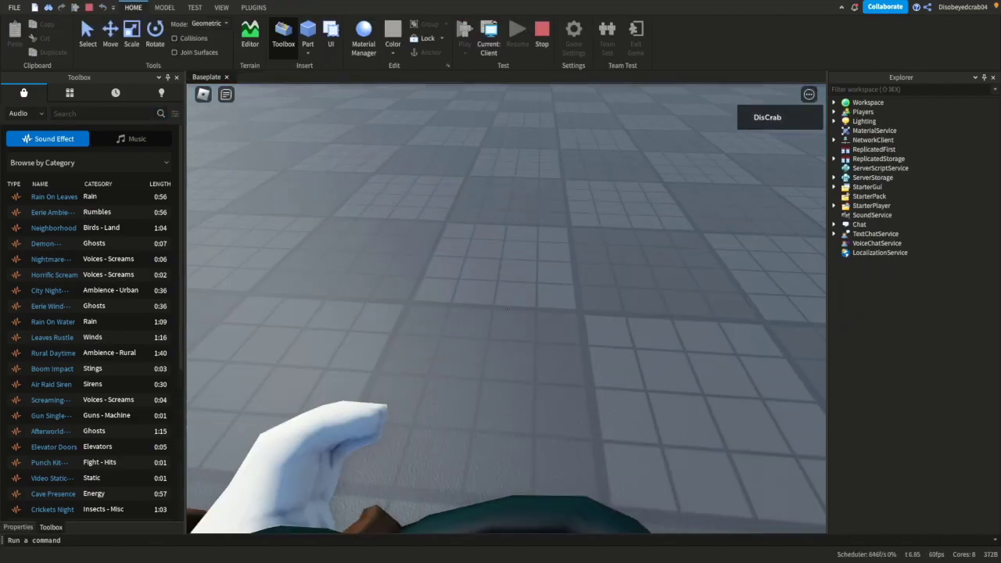